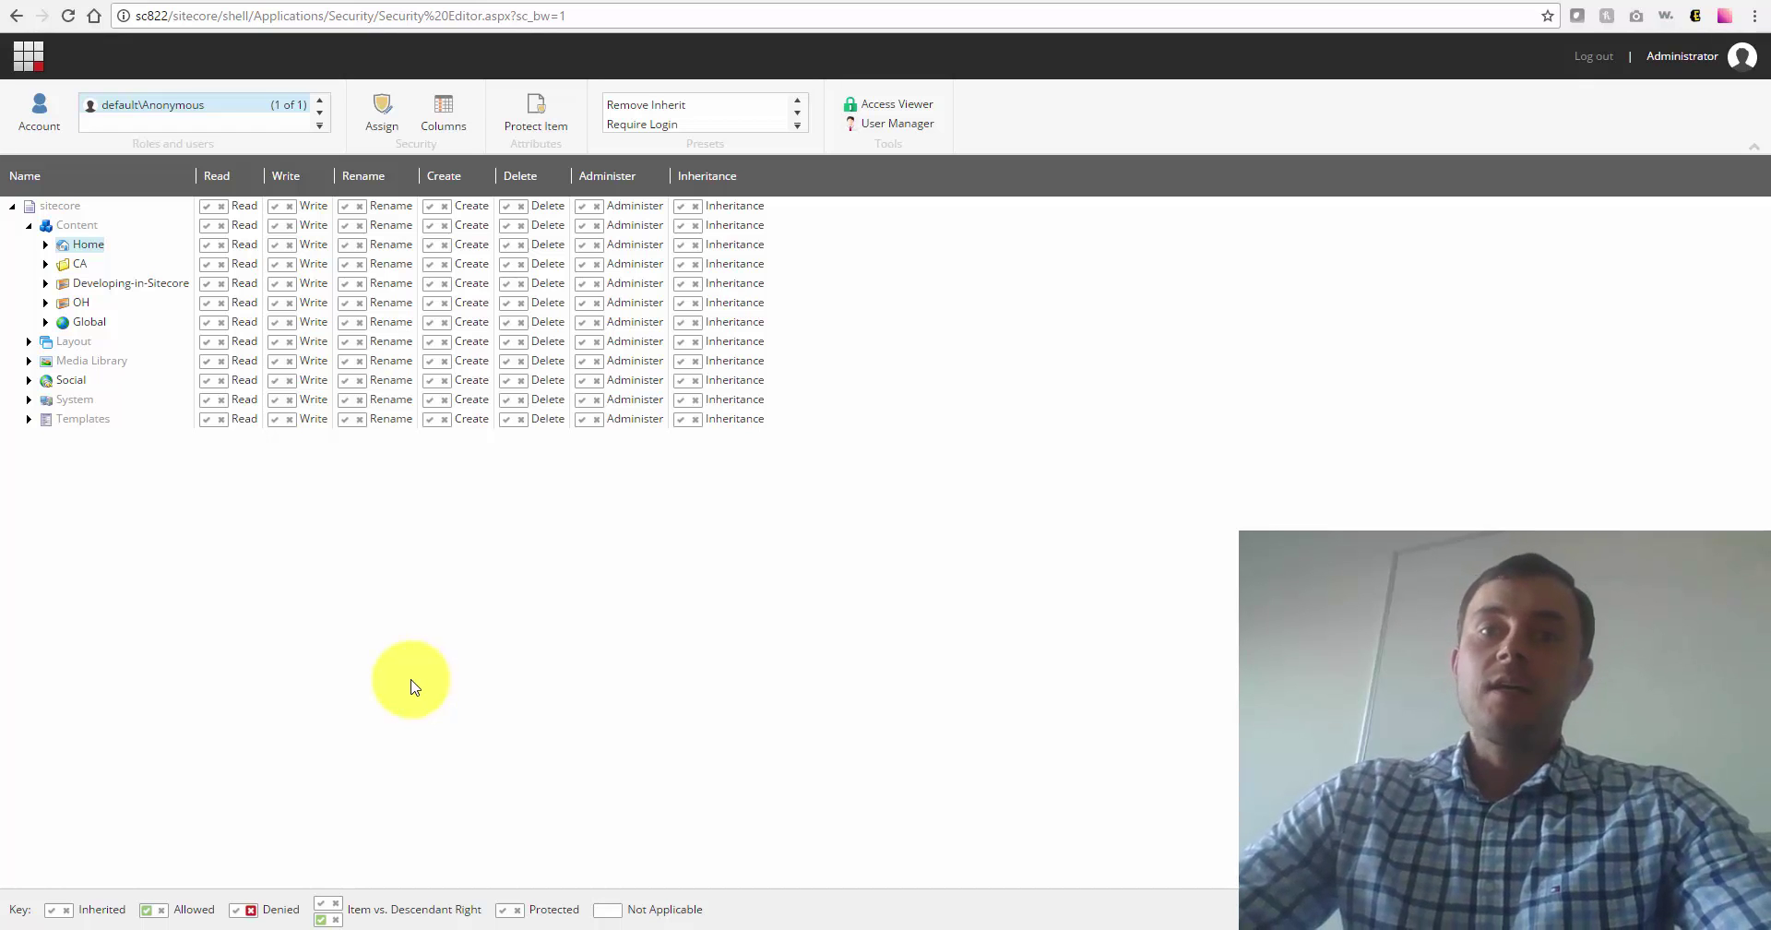
Step: Open the Security Editor from the Launchpad and look through the child items of the Home item
click(28, 55)
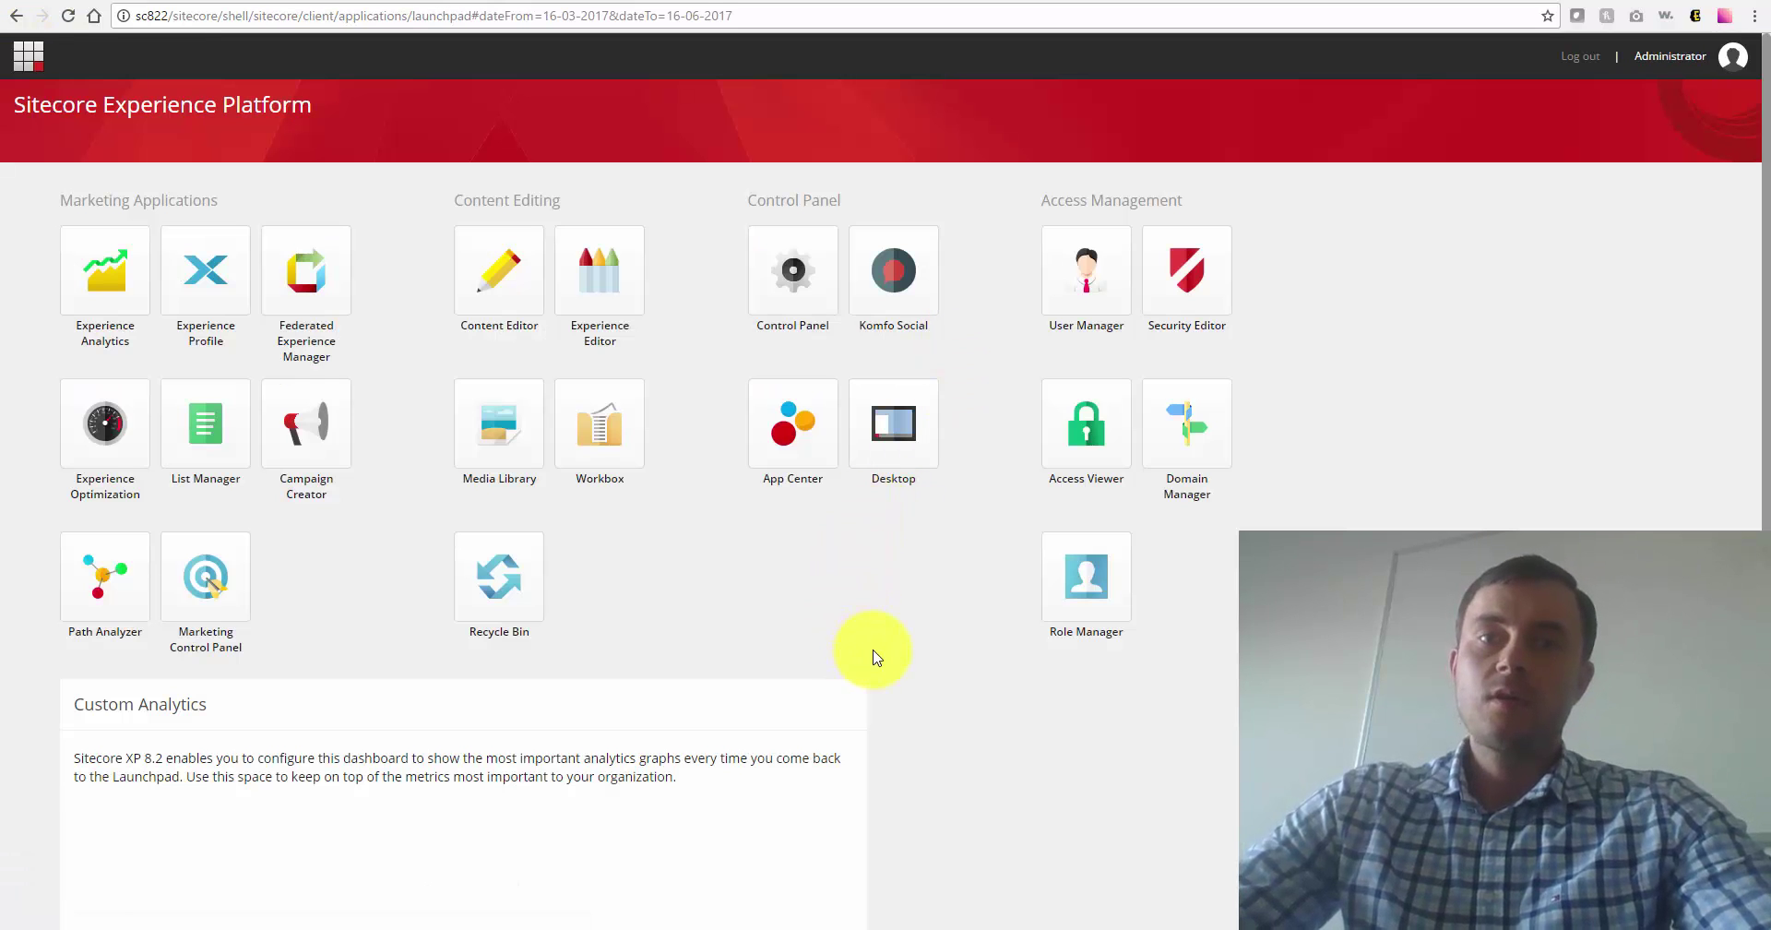
click(1209, 270)
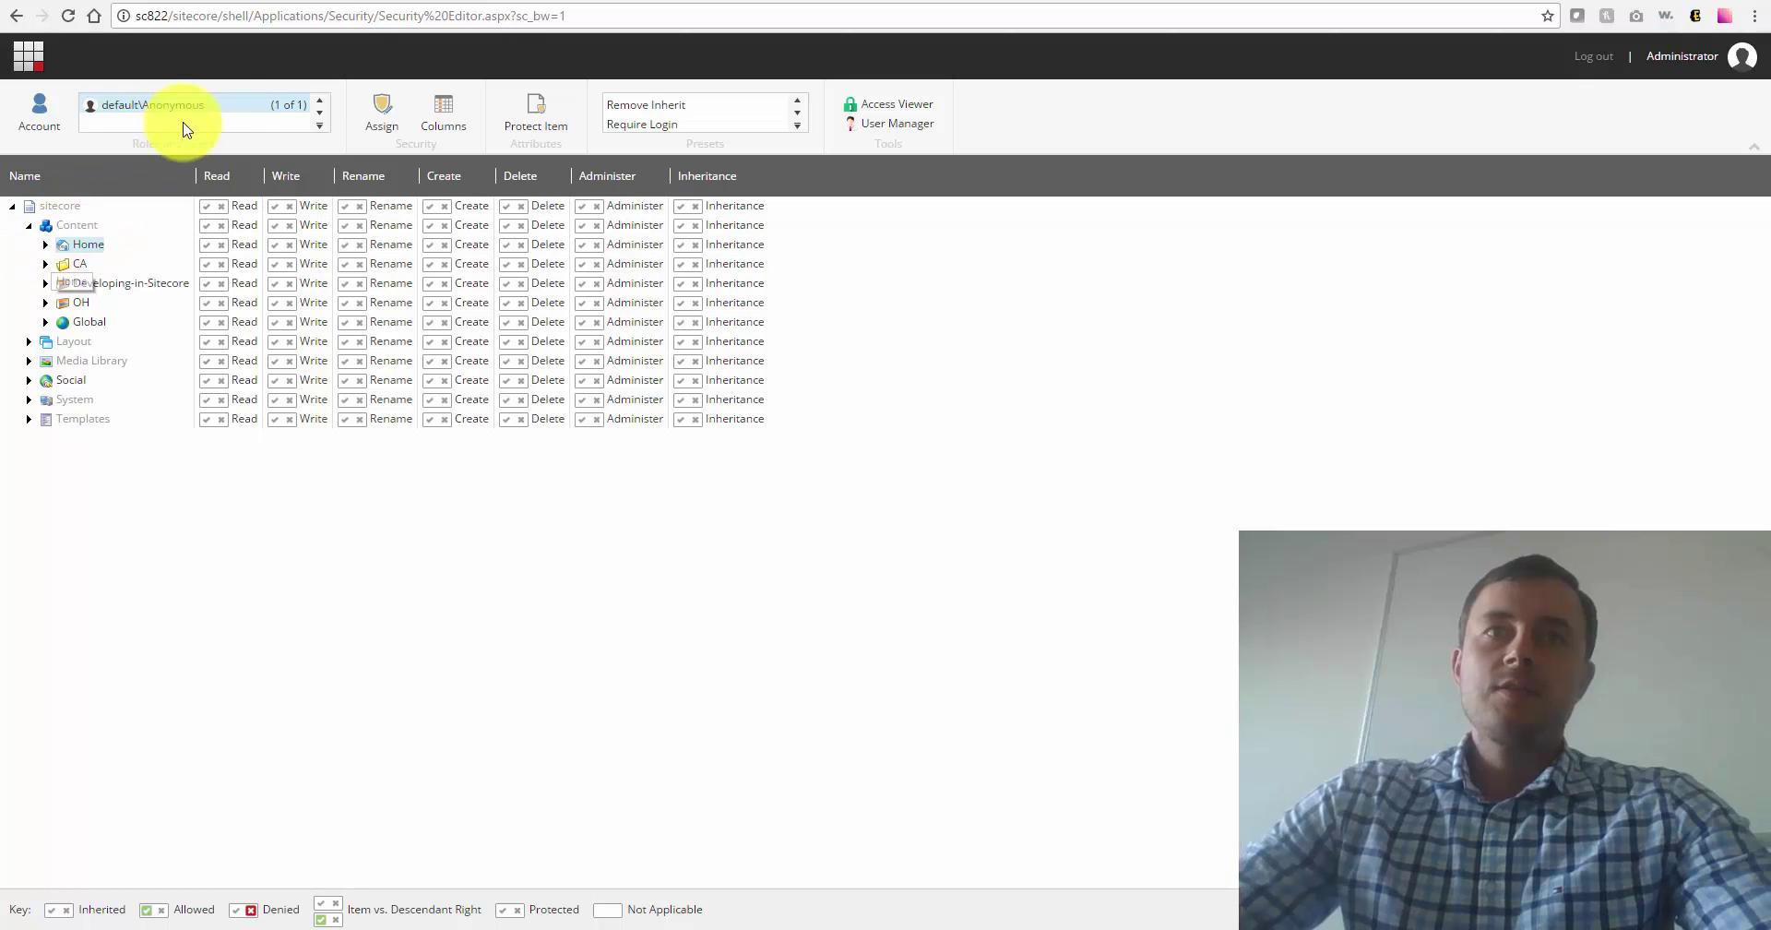
click(45, 245)
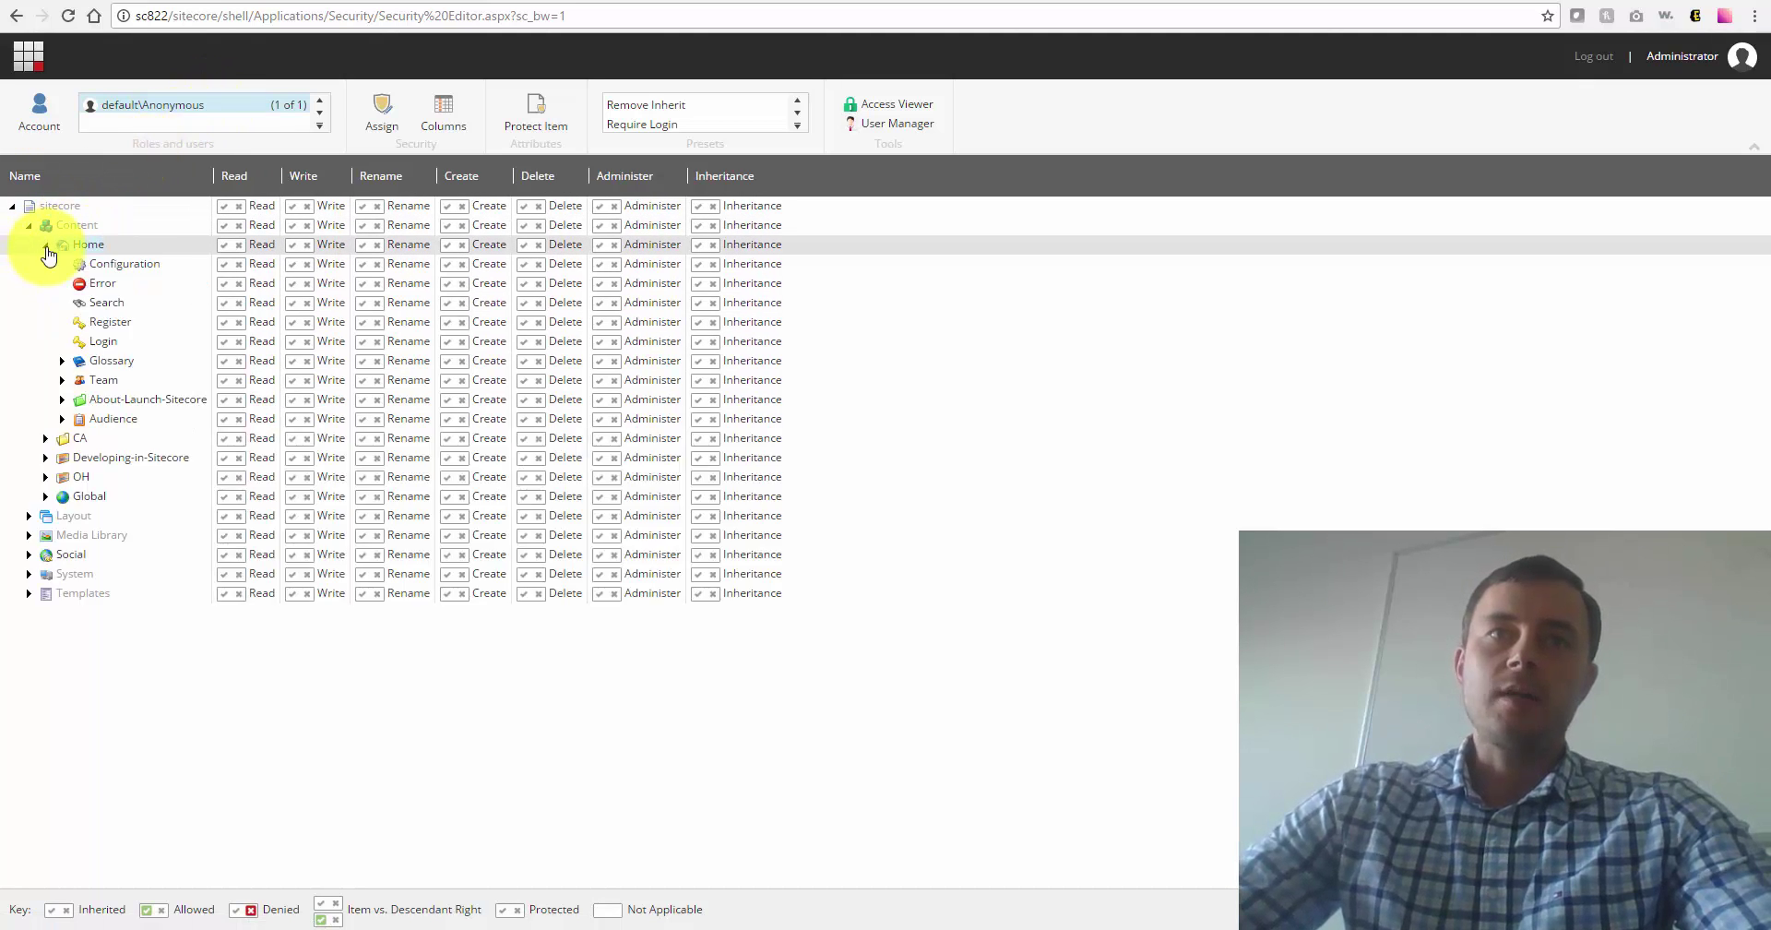
click(45, 246)
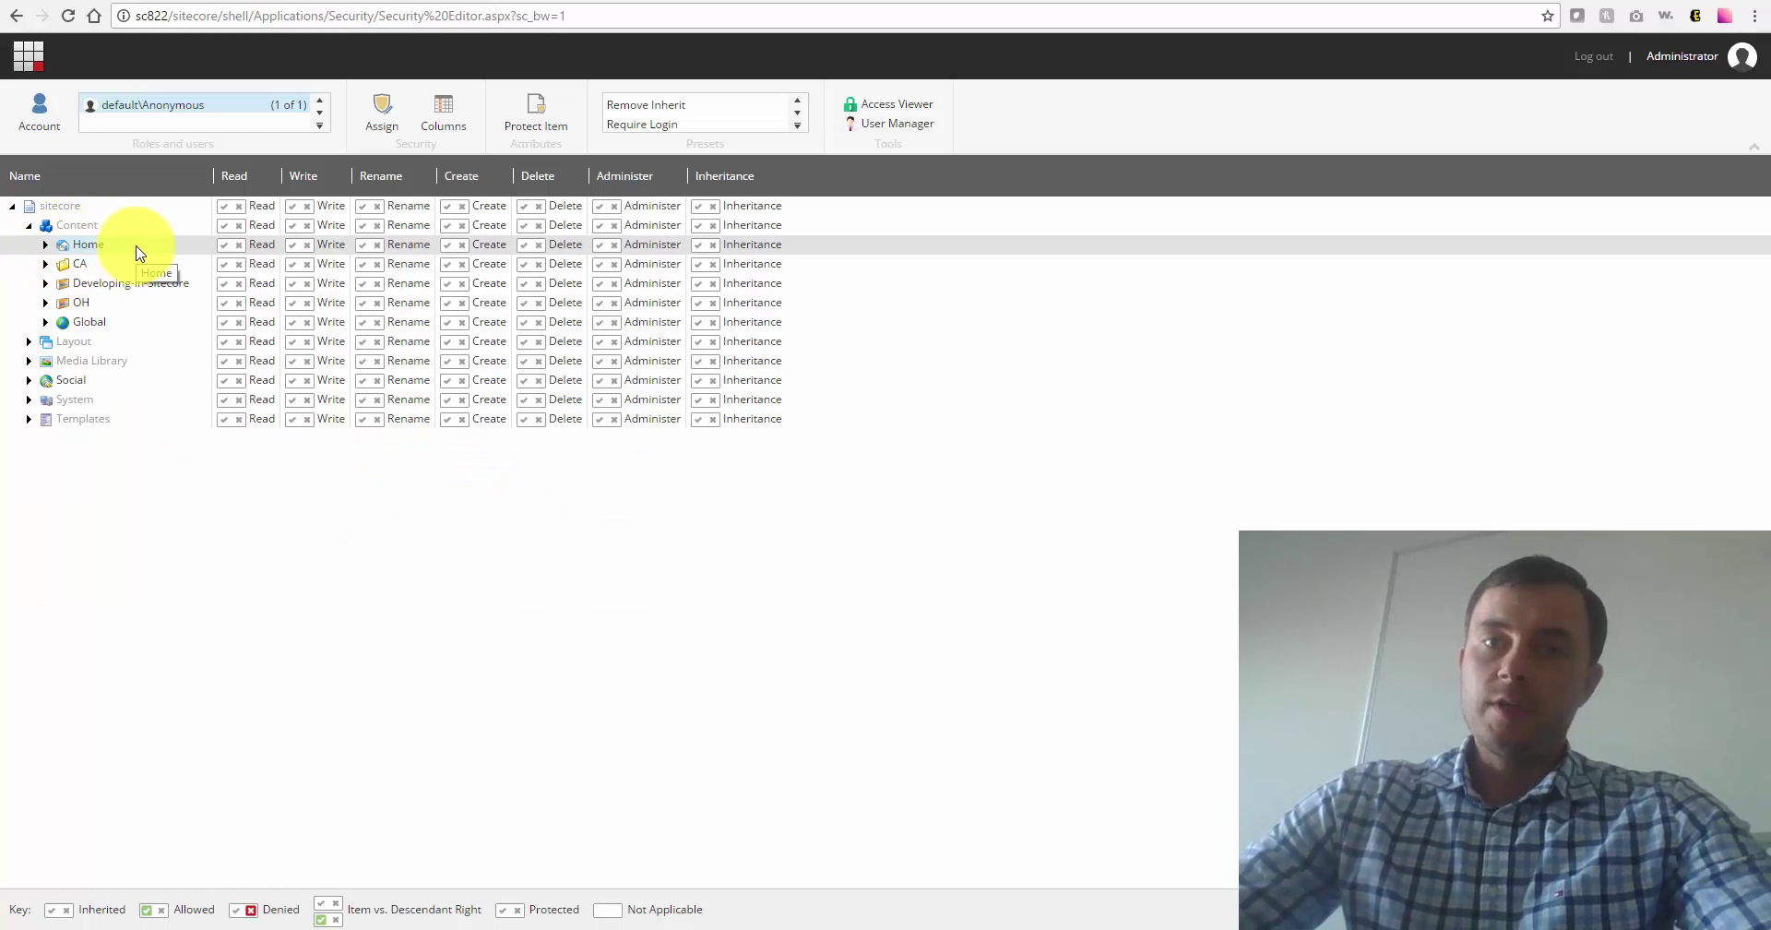
Step: Try denying Read and Write on the Home item for default\Anonymous, and return both rights to inherited
click(239, 244)
click(307, 244)
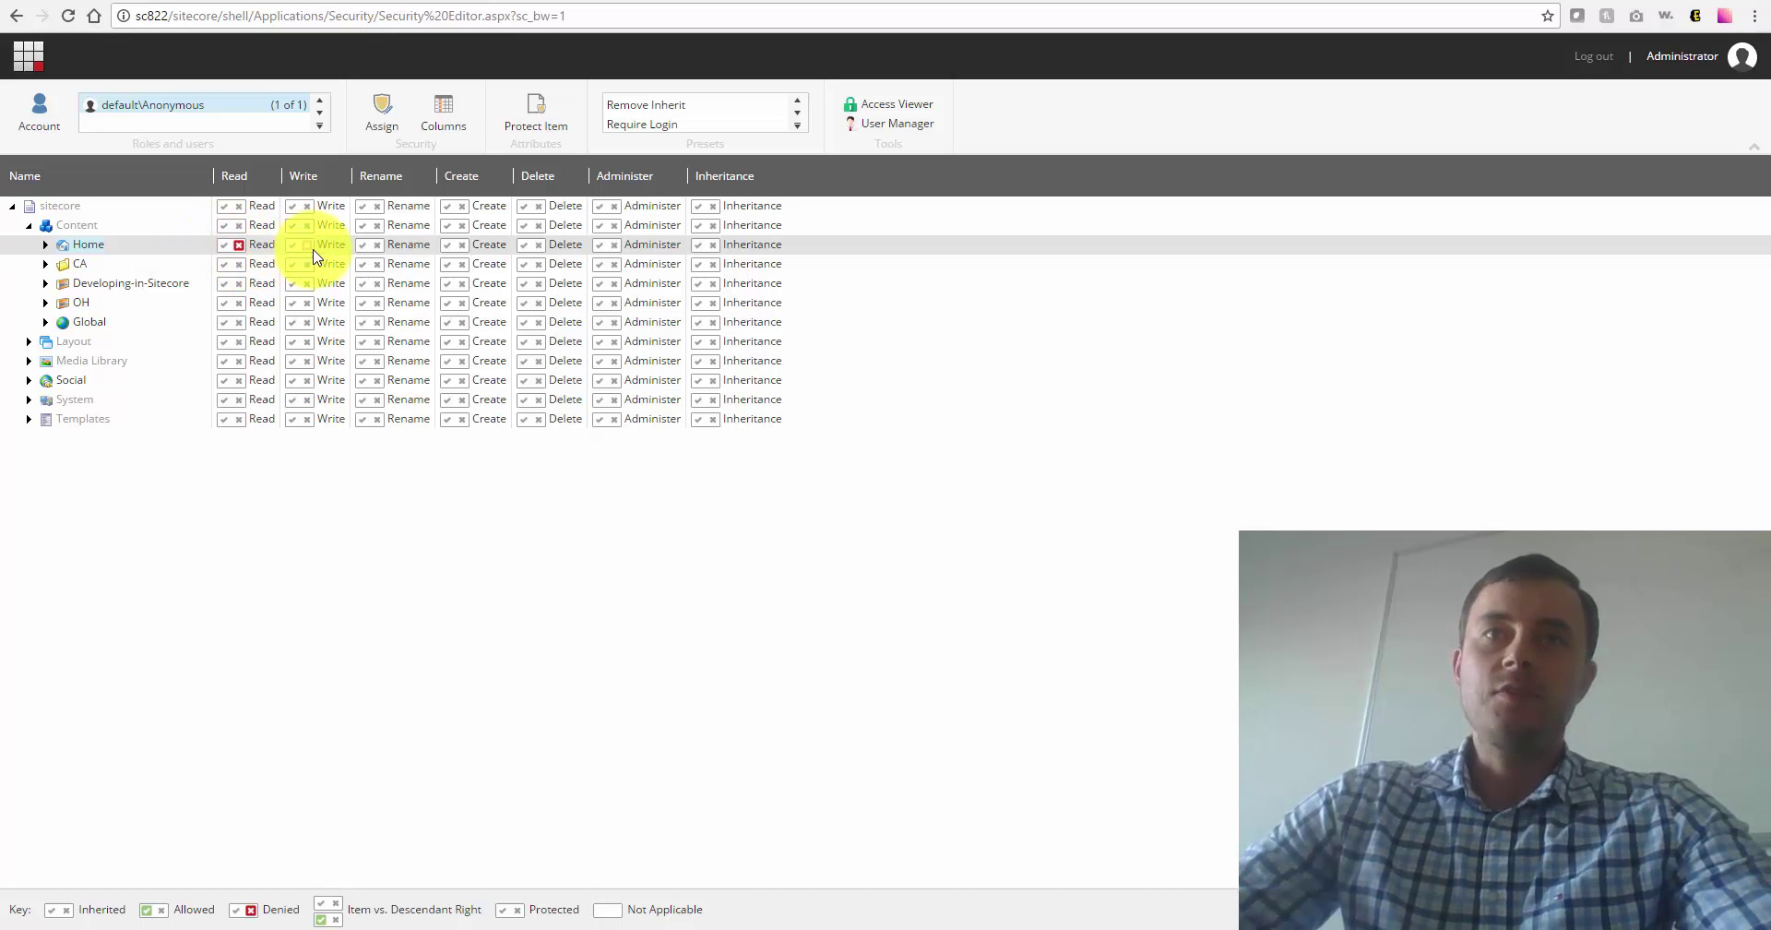
click(376, 246)
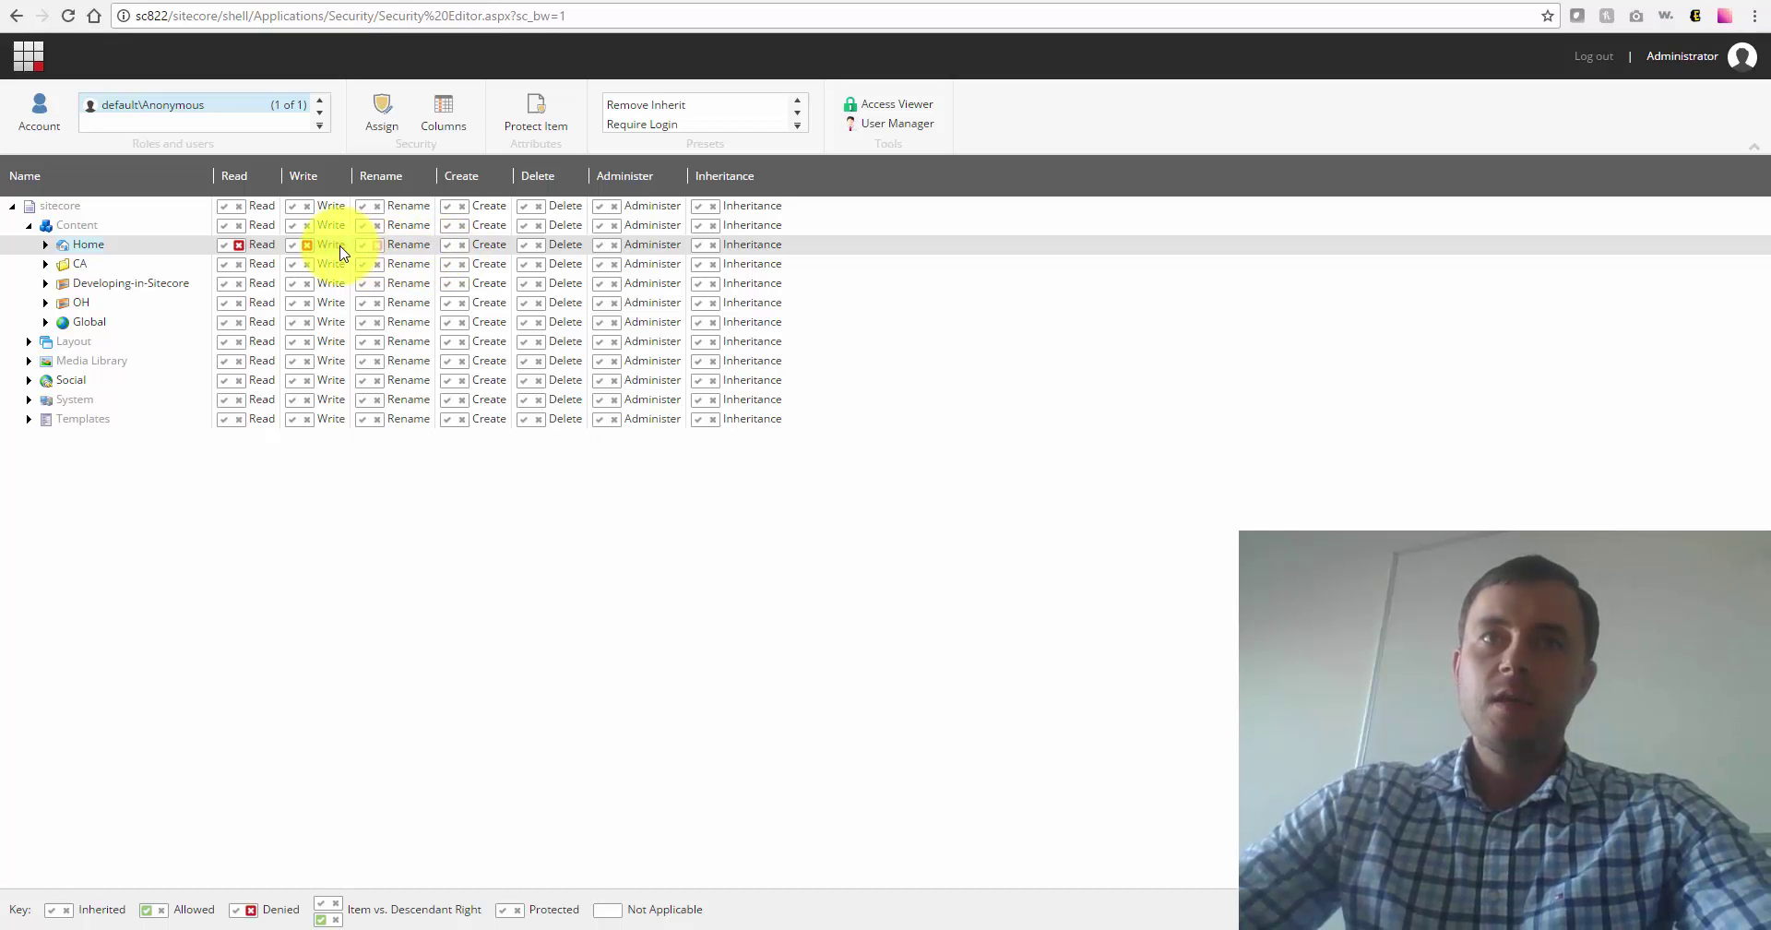
click(308, 246)
click(239, 245)
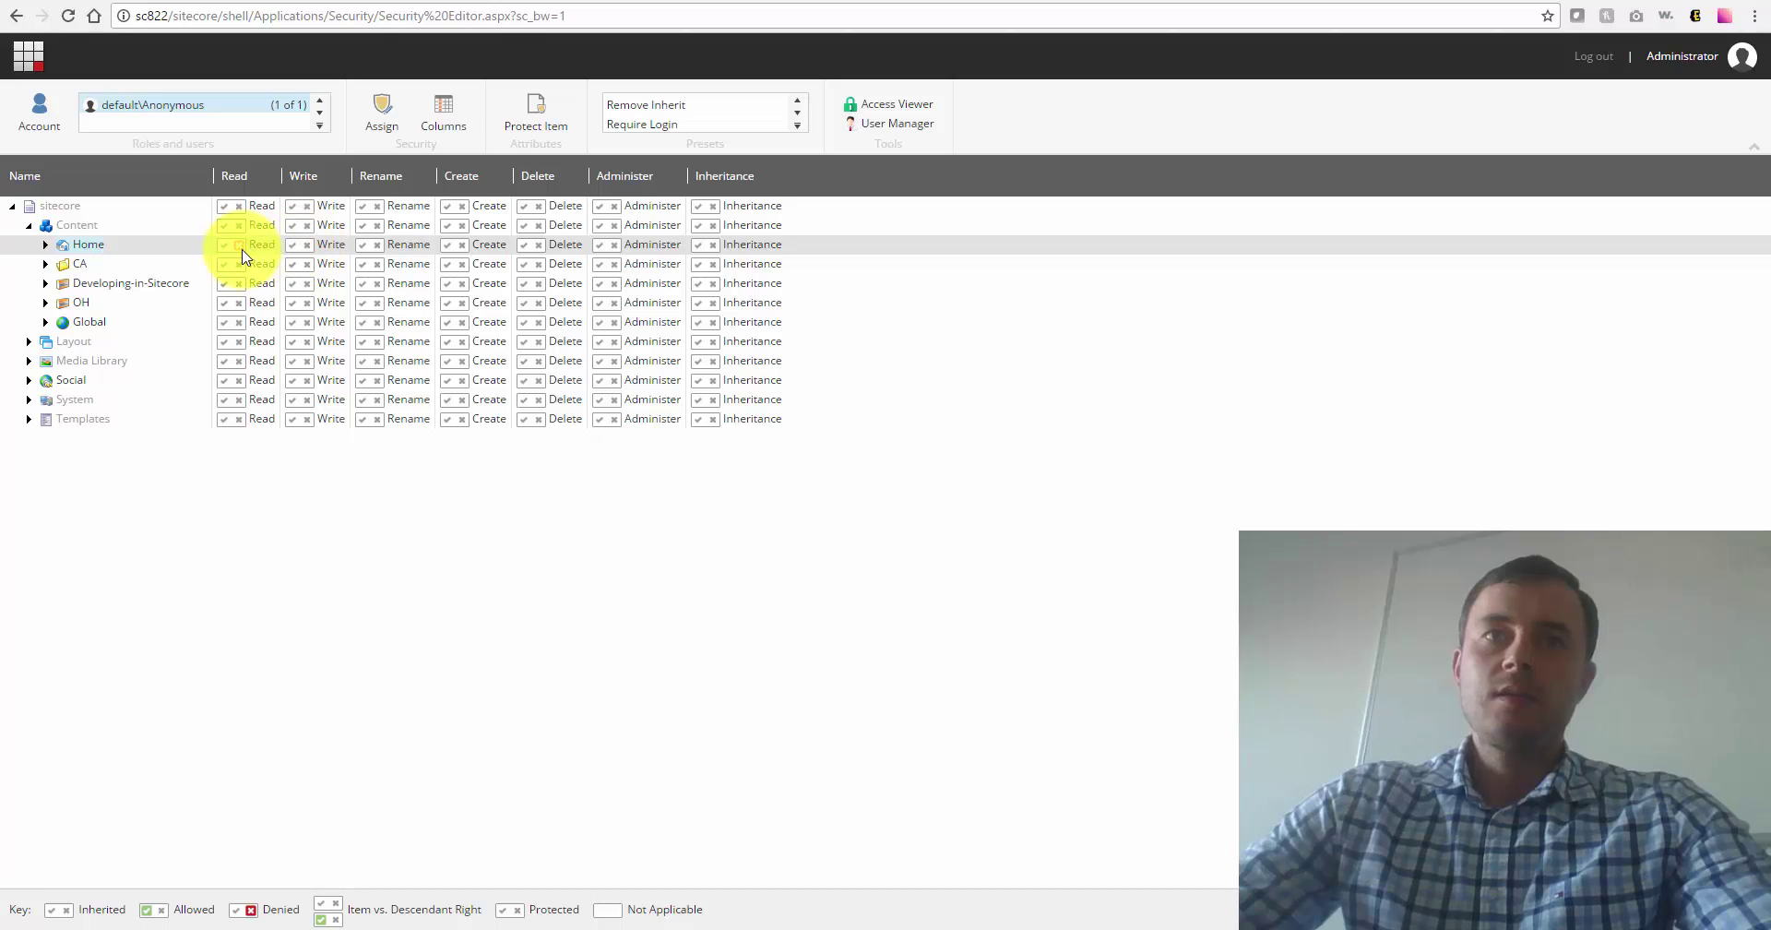
Step: Deny Inheritance on the Home item for default\Anonymous
click(713, 245)
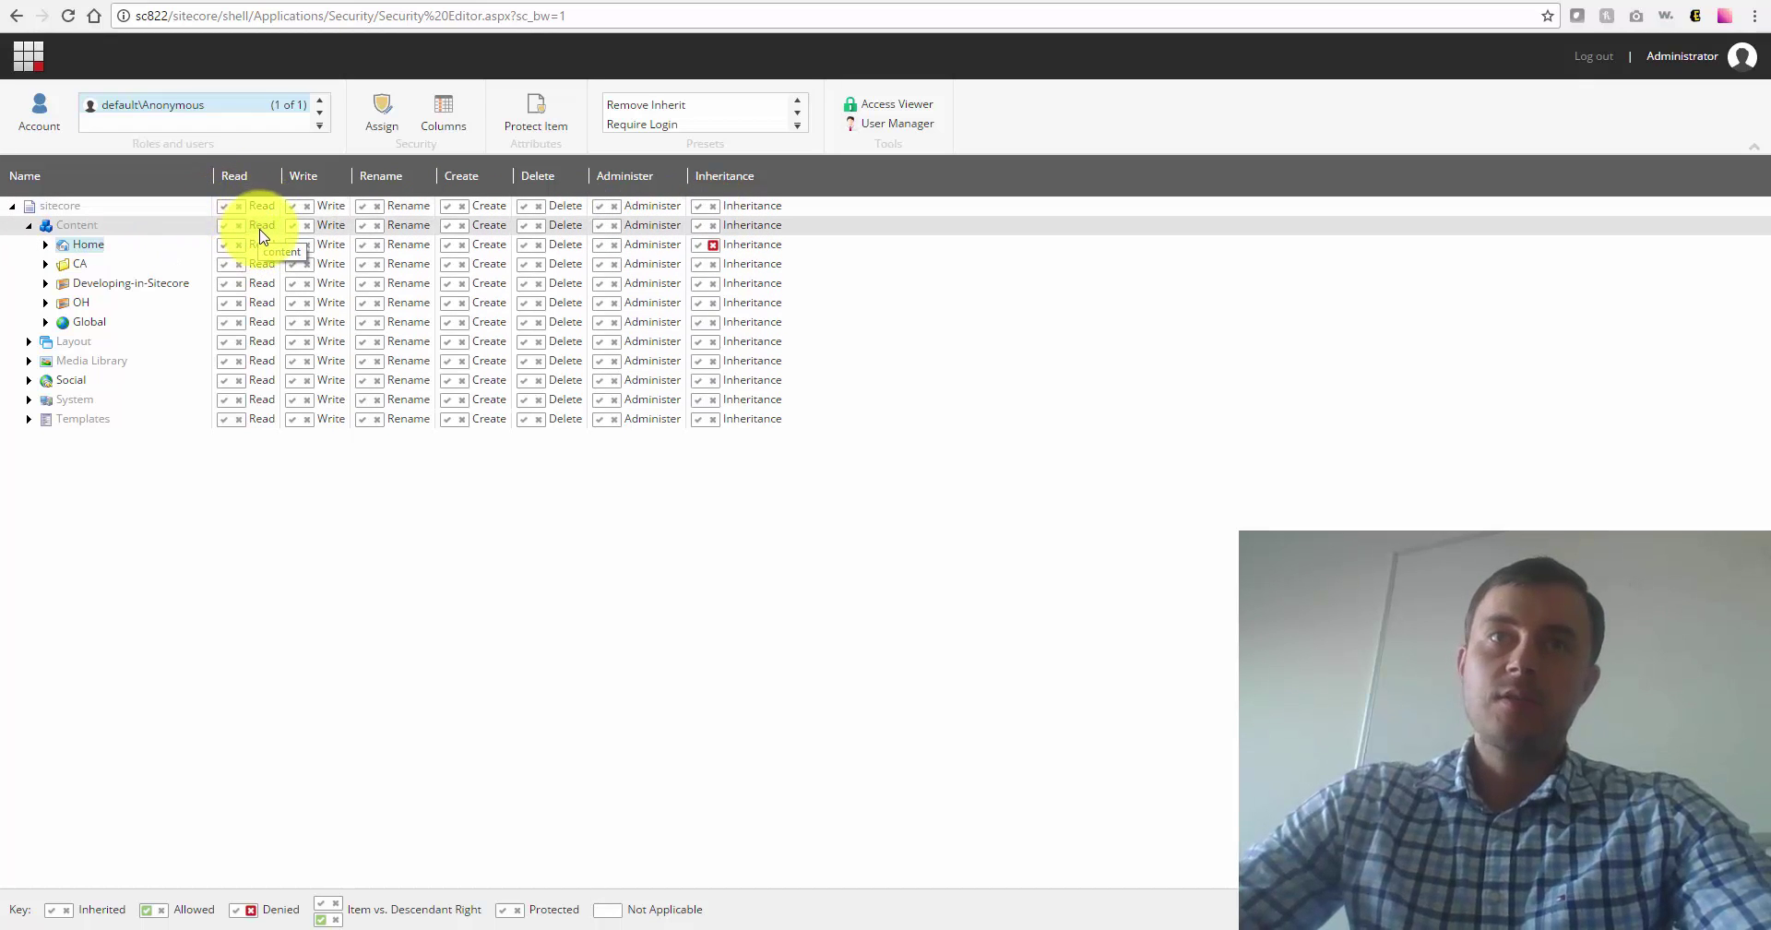
click(712, 245)
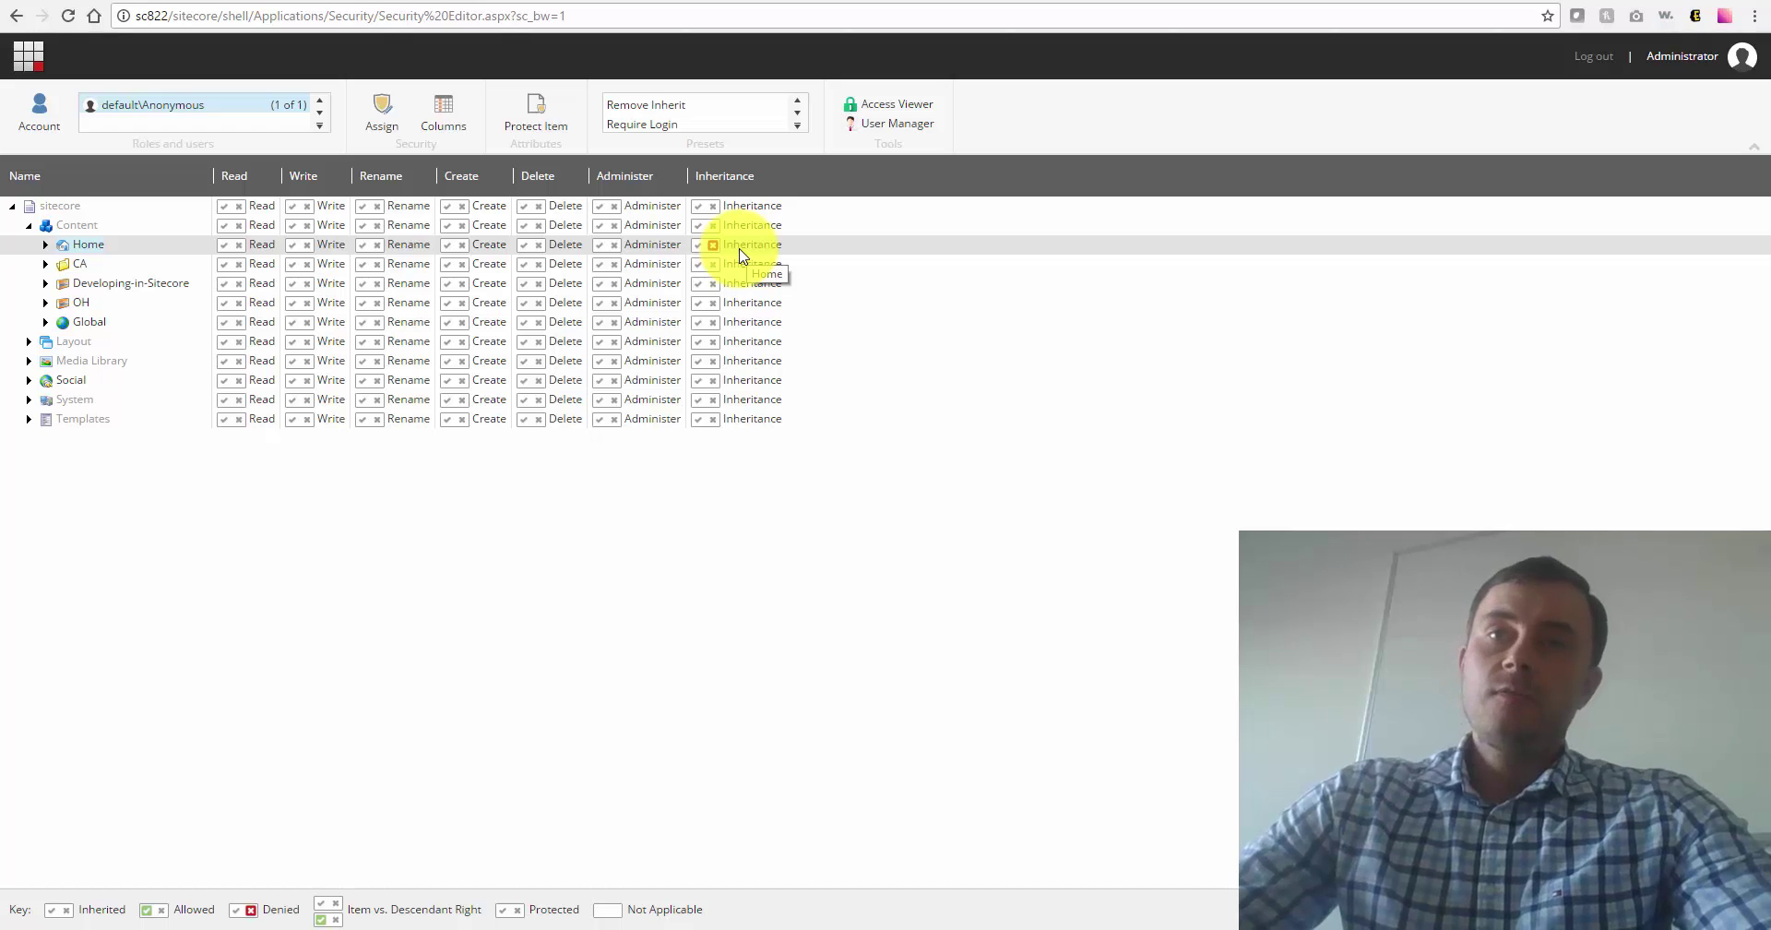
click(713, 247)
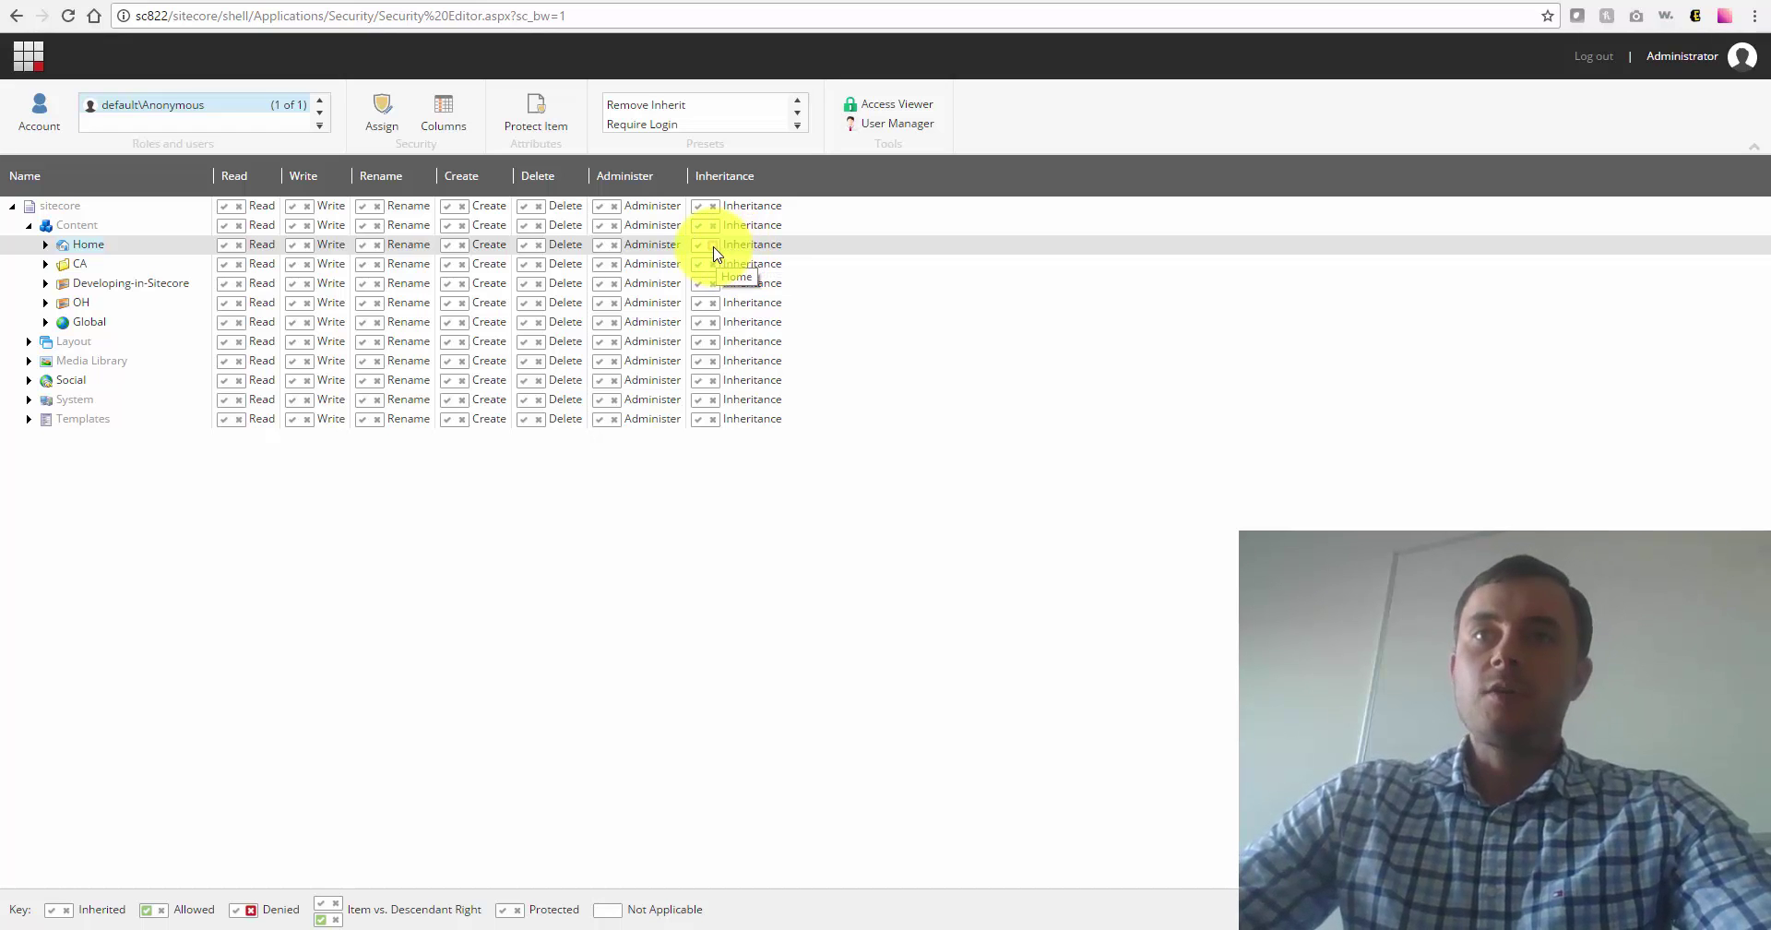
click(715, 250)
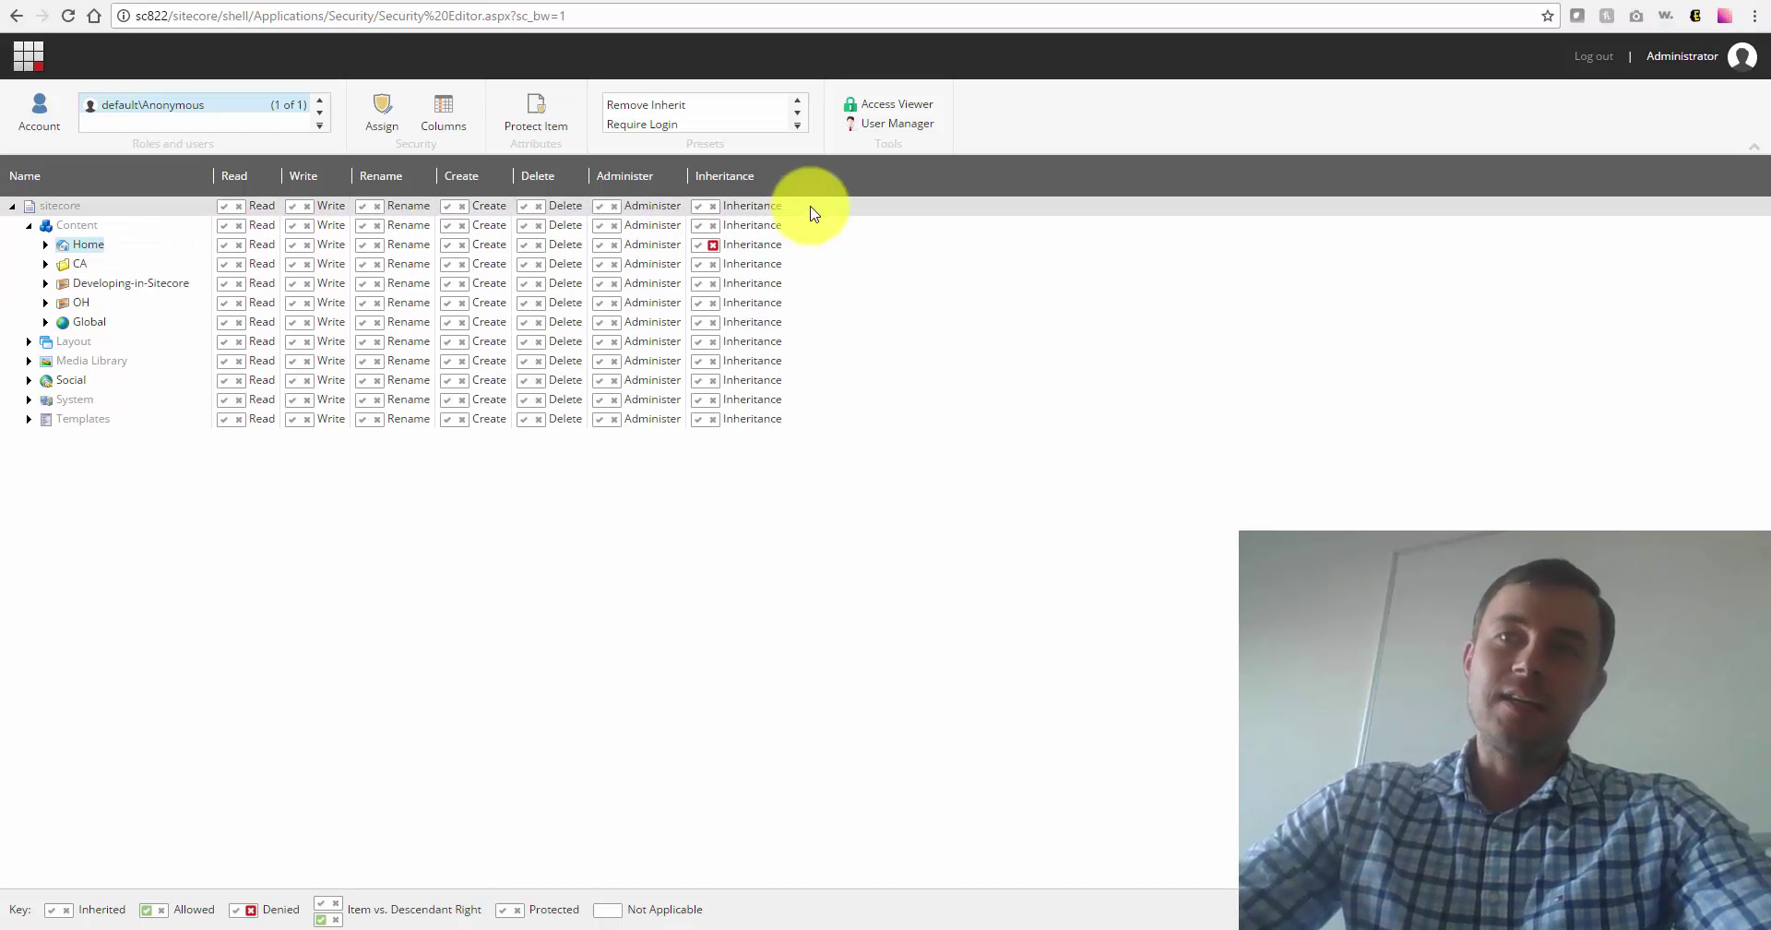
Step: Review the access right columns that can be added to the view and close the selection without changes
right_click(866, 179)
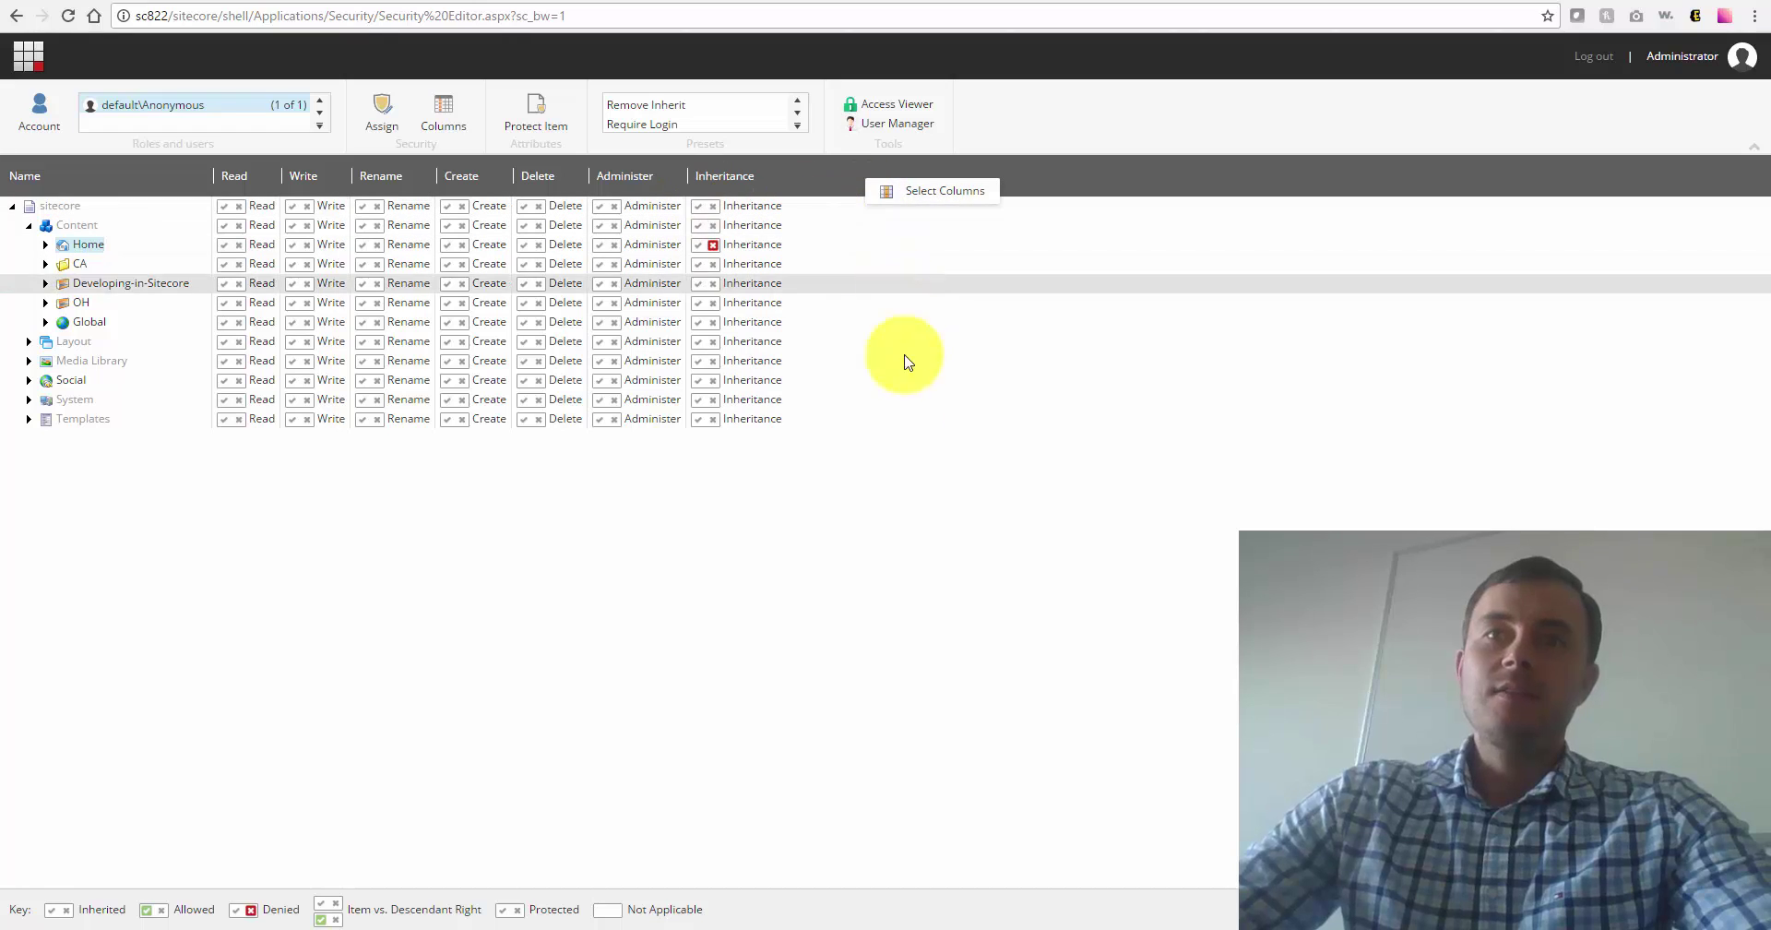
right_click(828, 183)
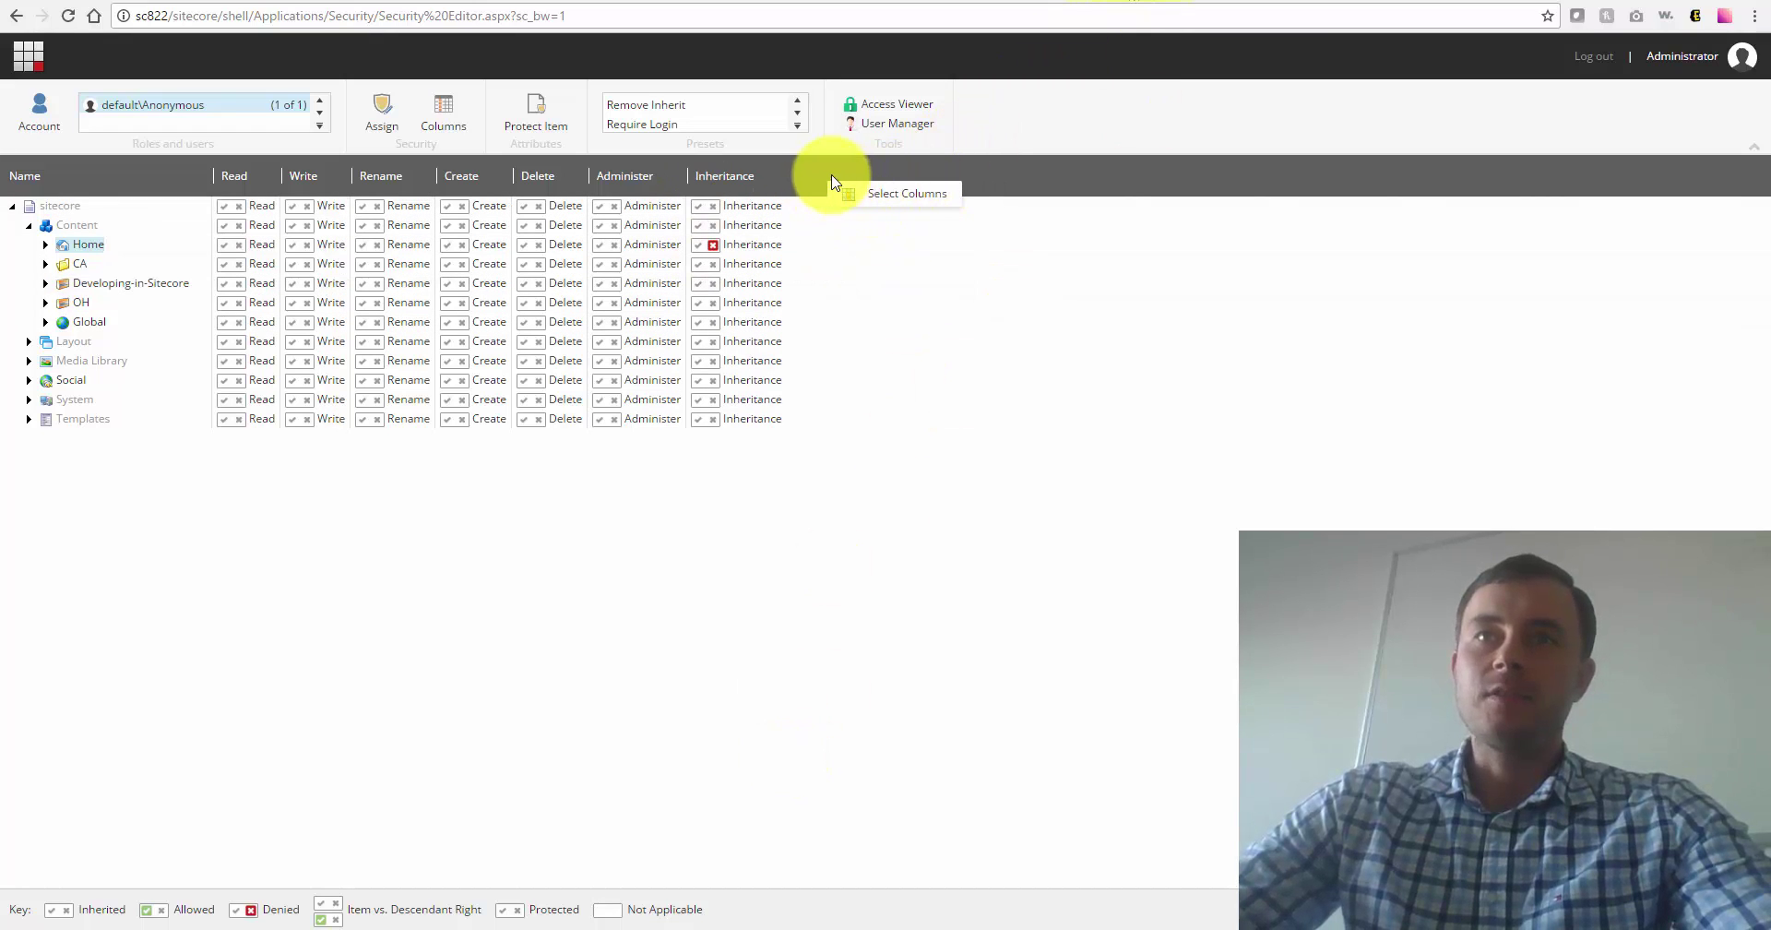
right_click(826, 175)
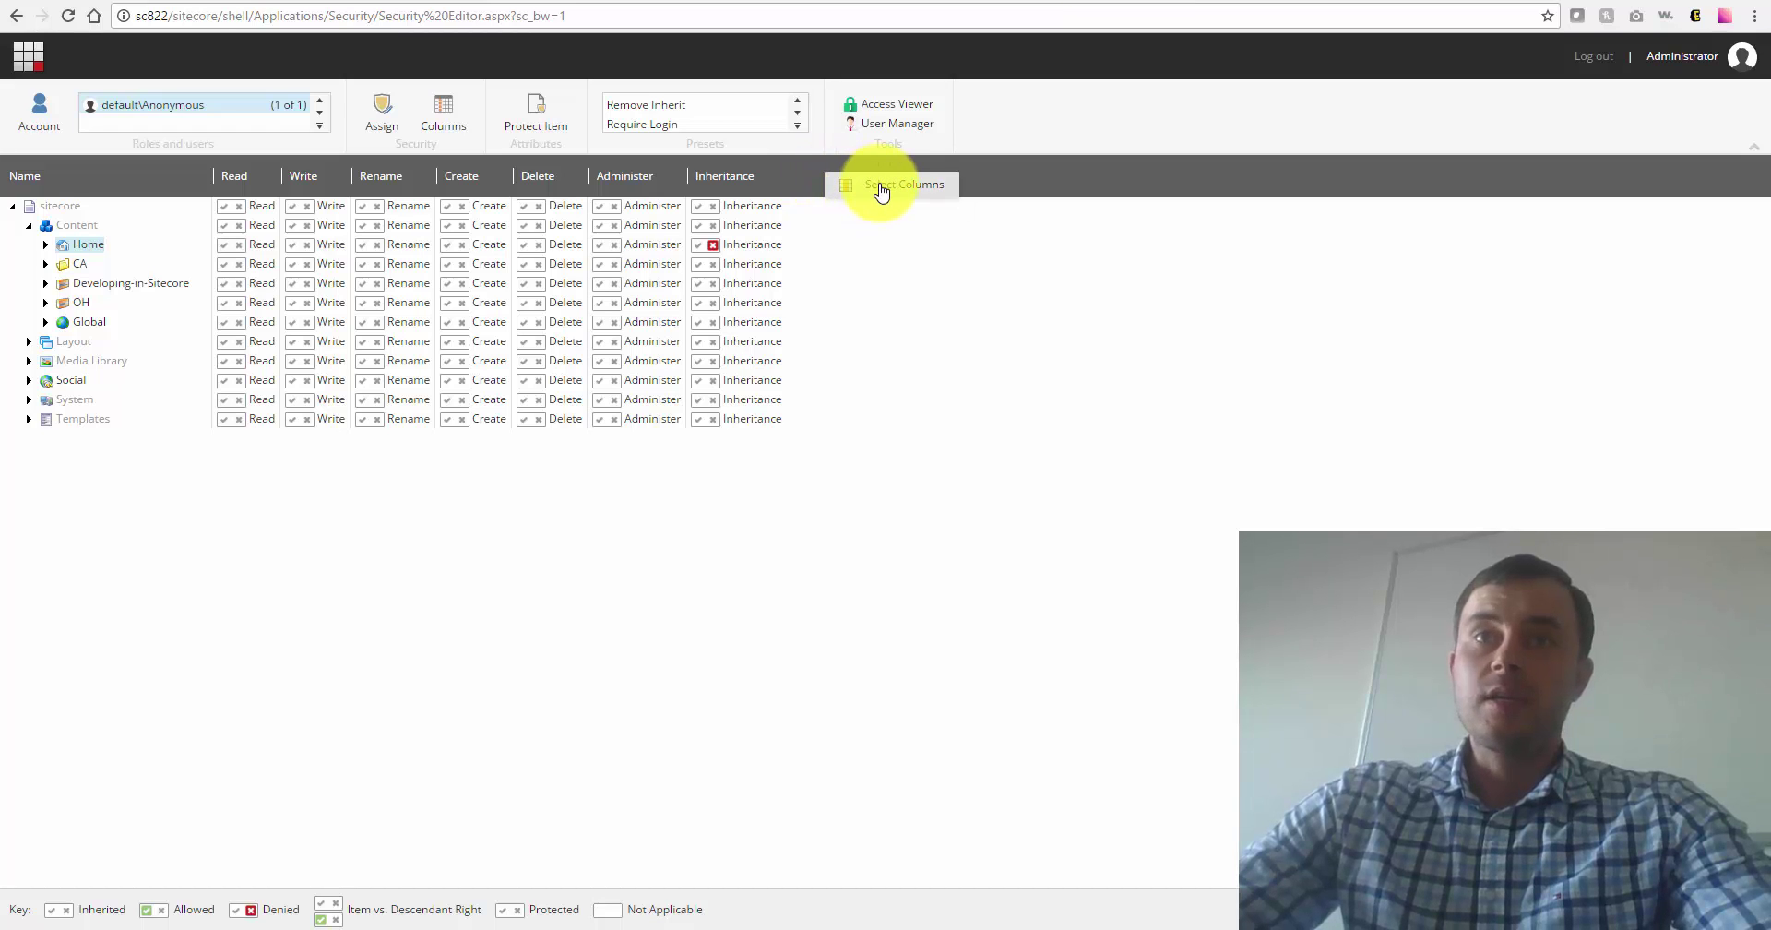
click(448, 116)
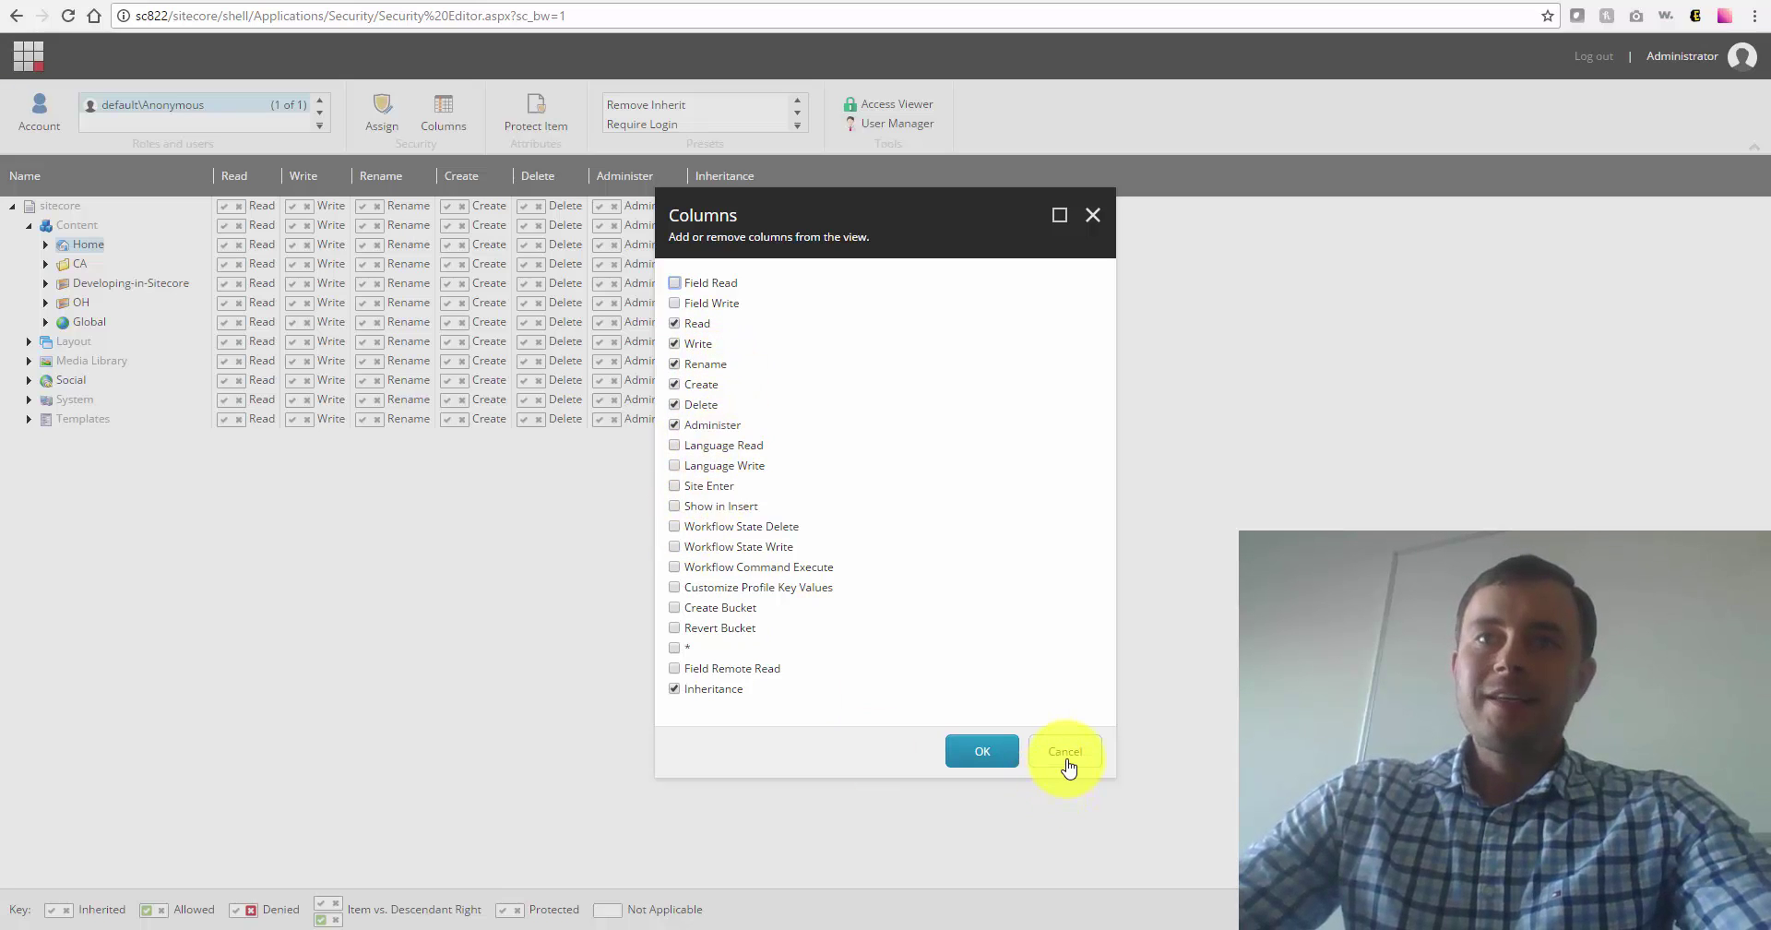
click(1015, 751)
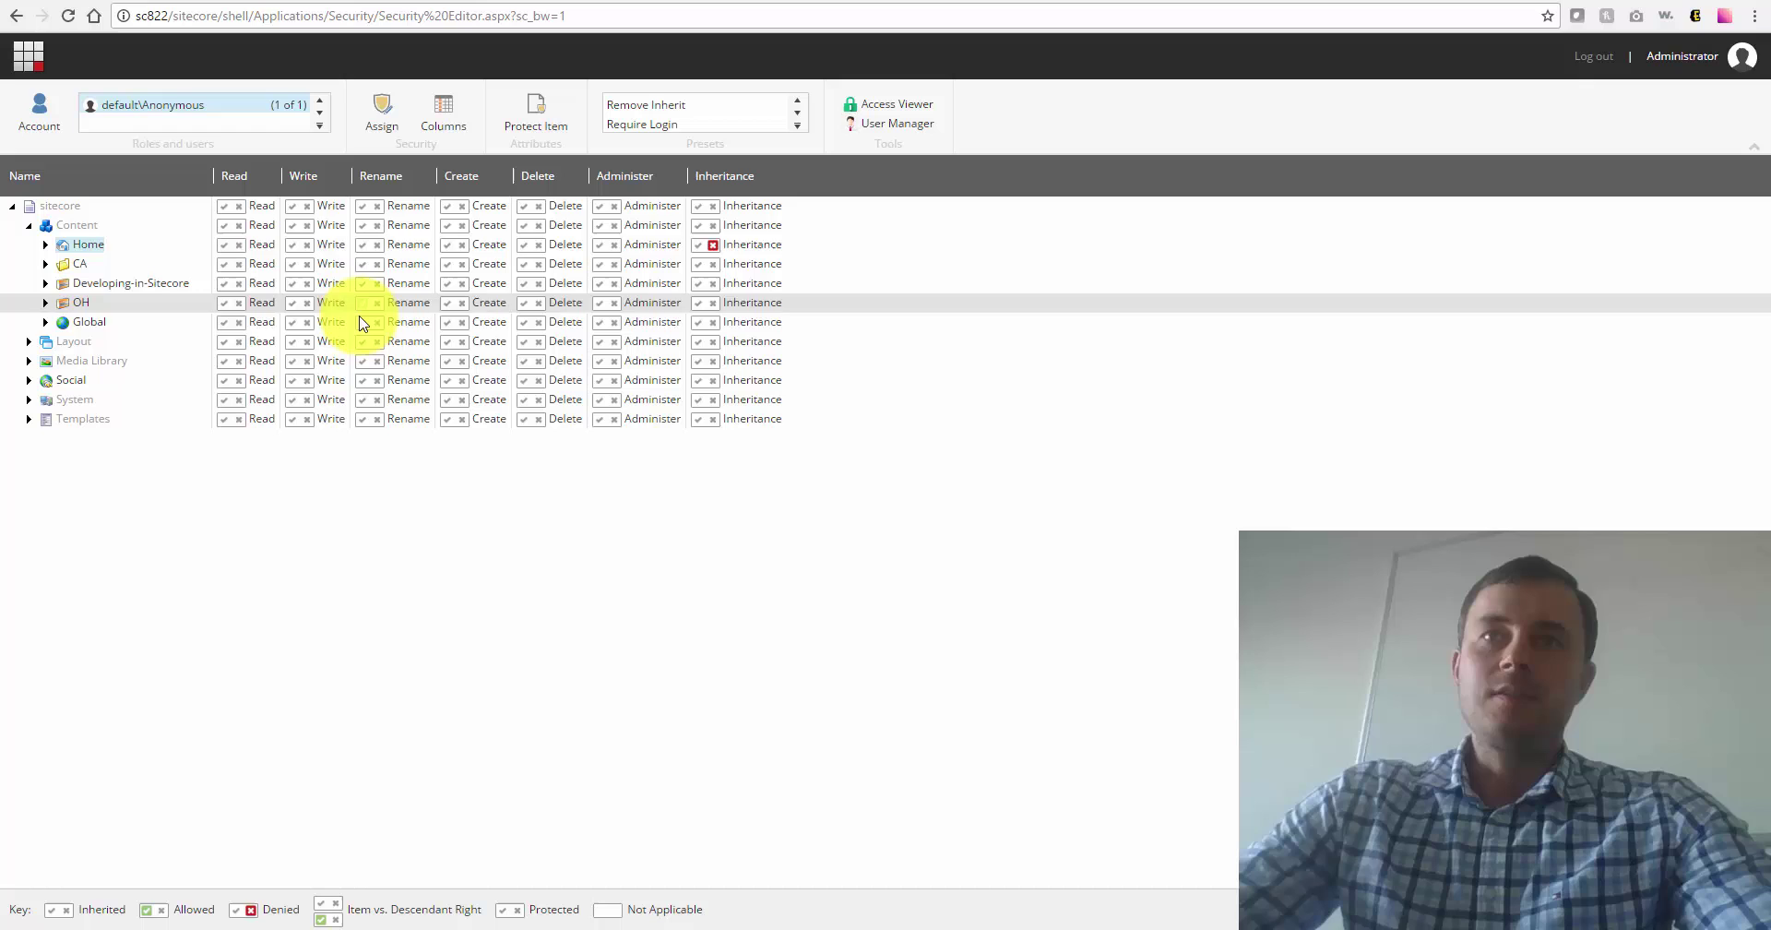
Step: Open the Access Viewer and expand the Home item to check the effective rights of default\Anonymous on it and its children
click(715, 245)
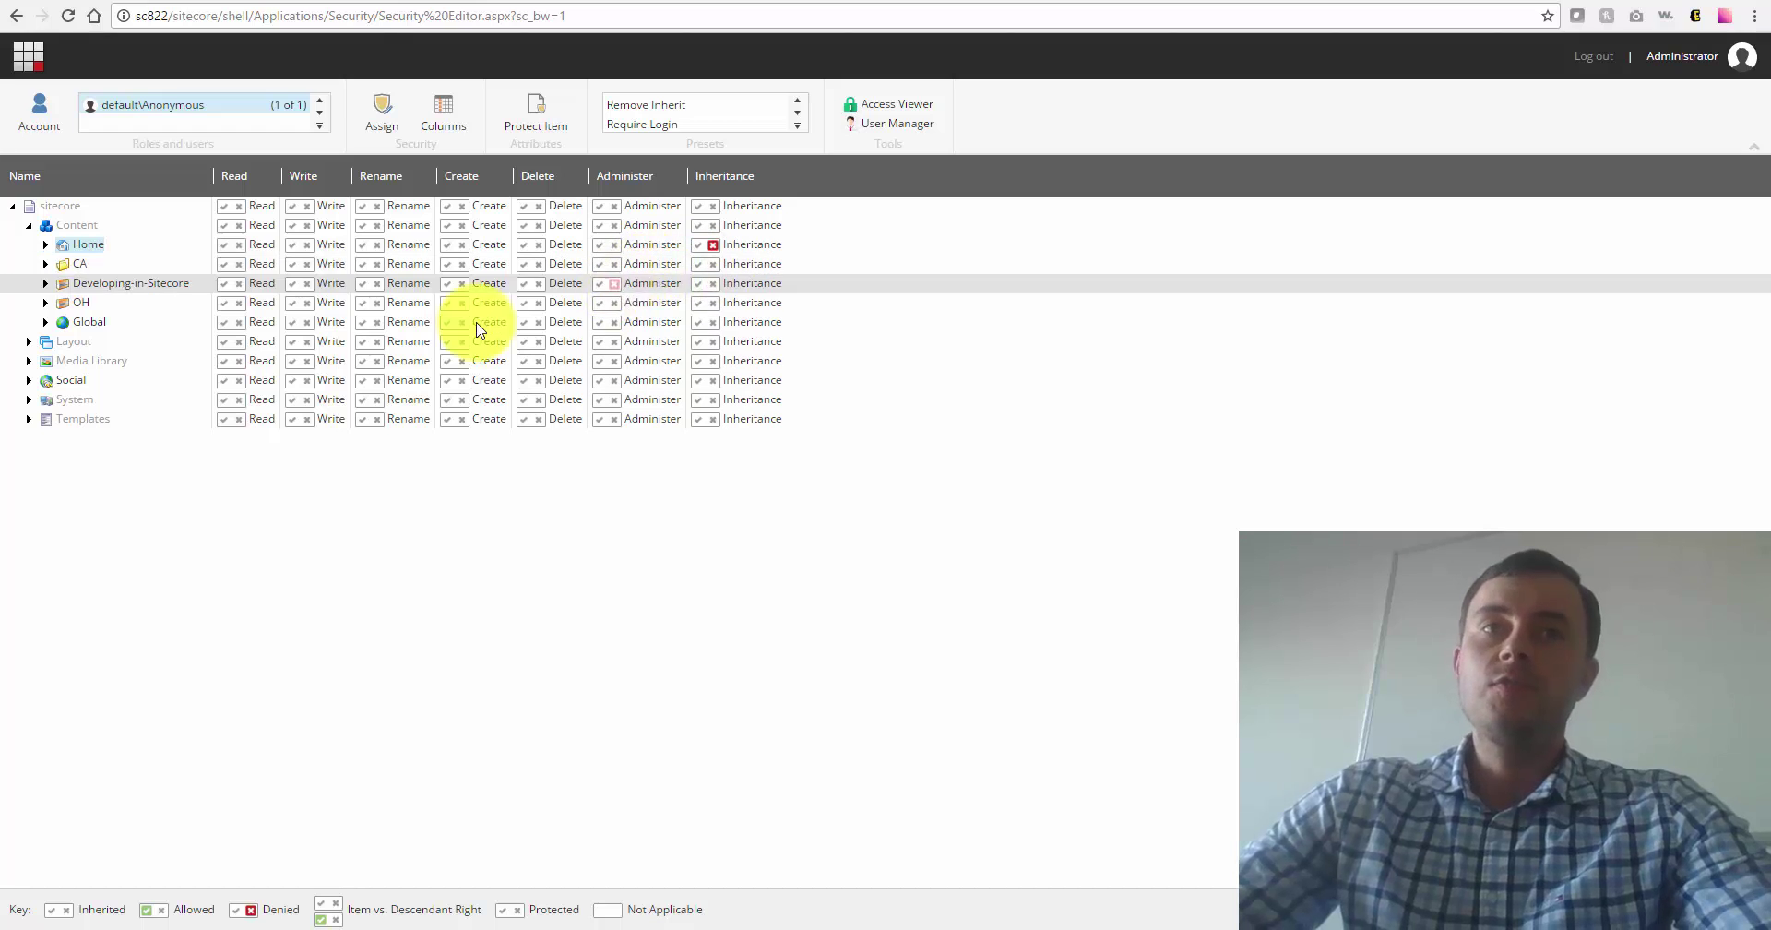
click(29, 52)
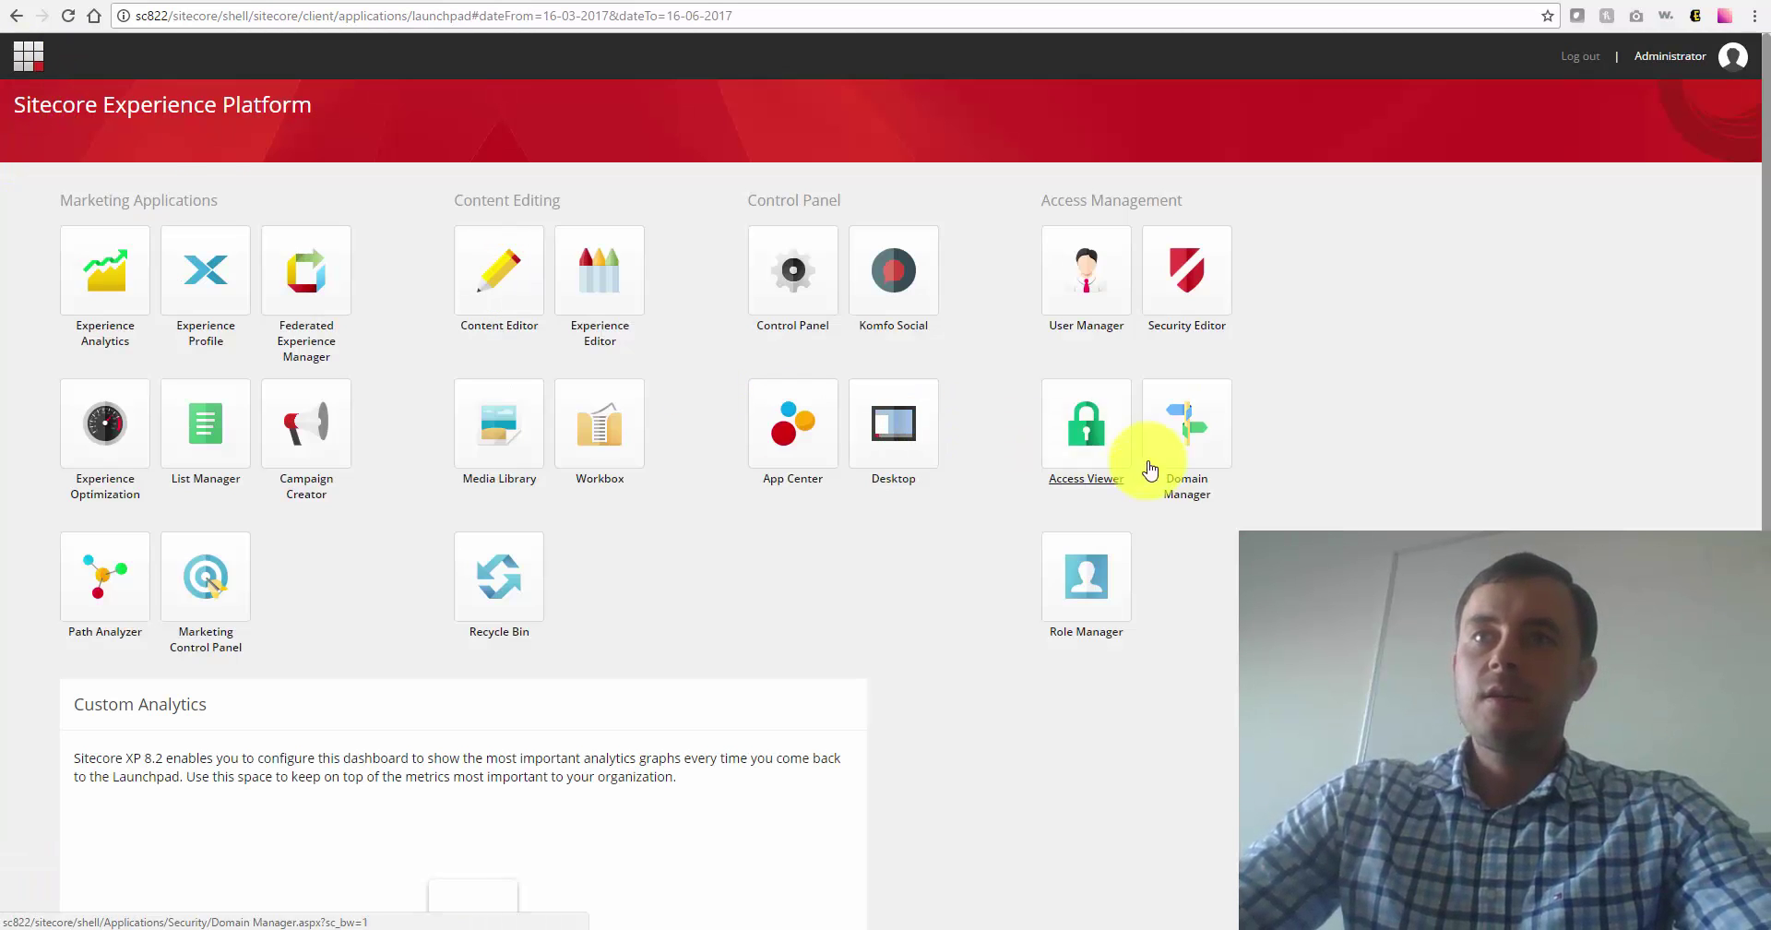
click(1075, 420)
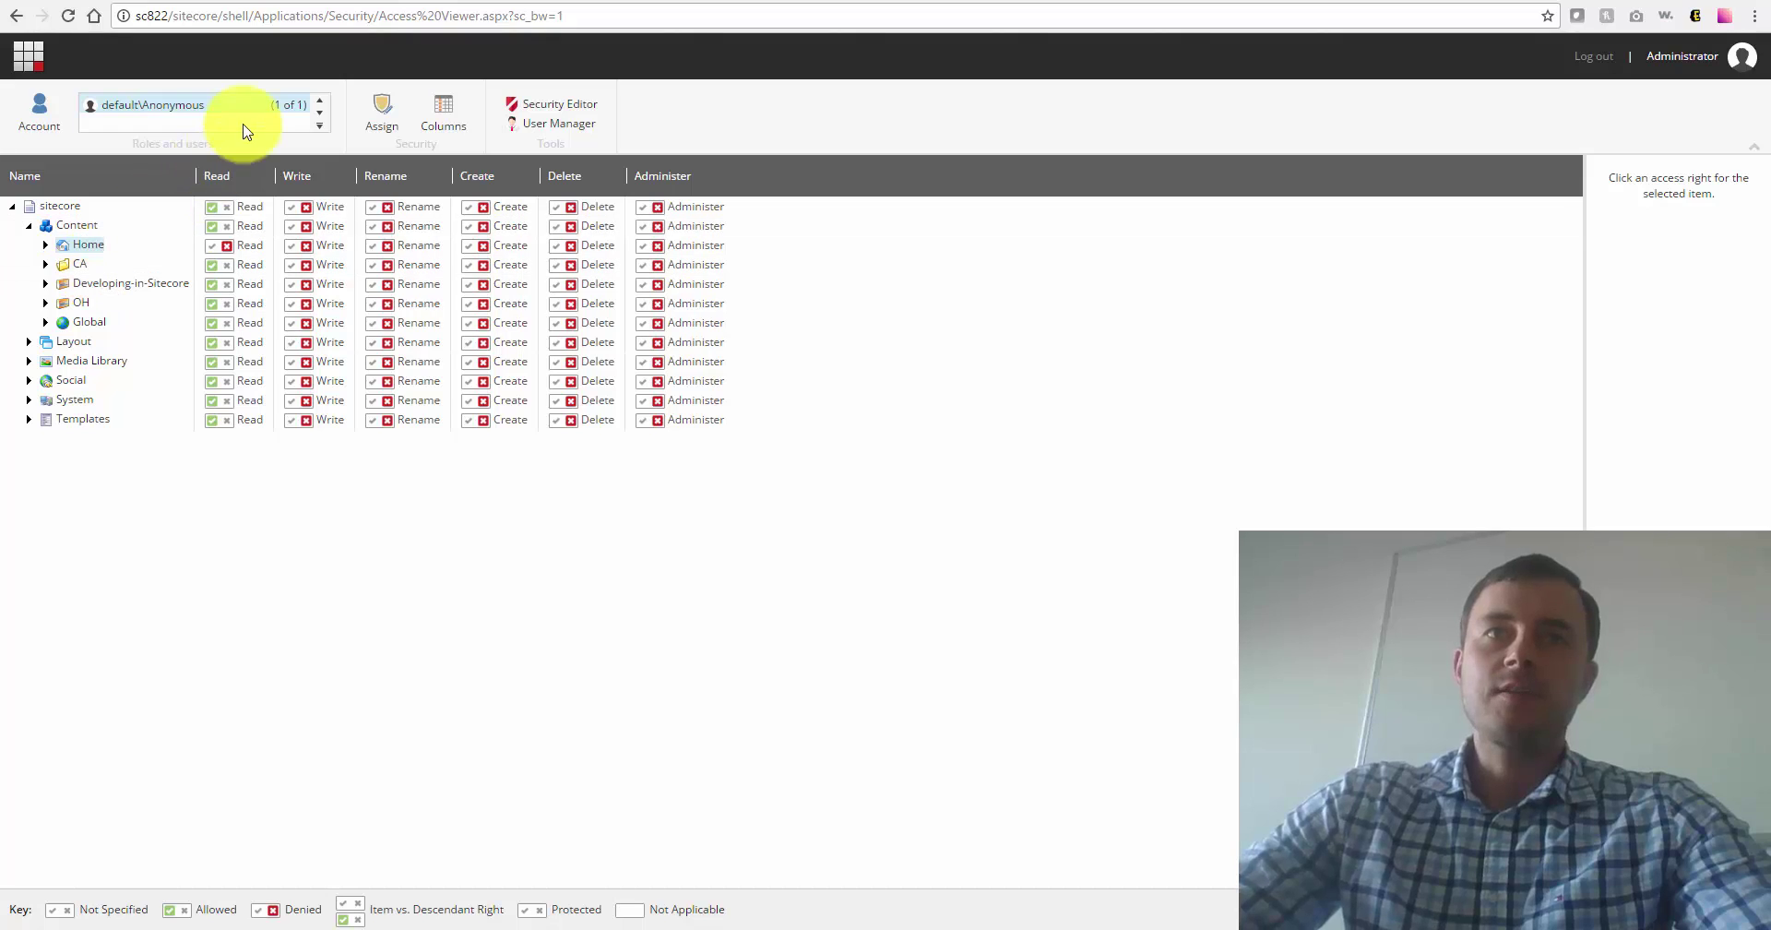
click(90, 247)
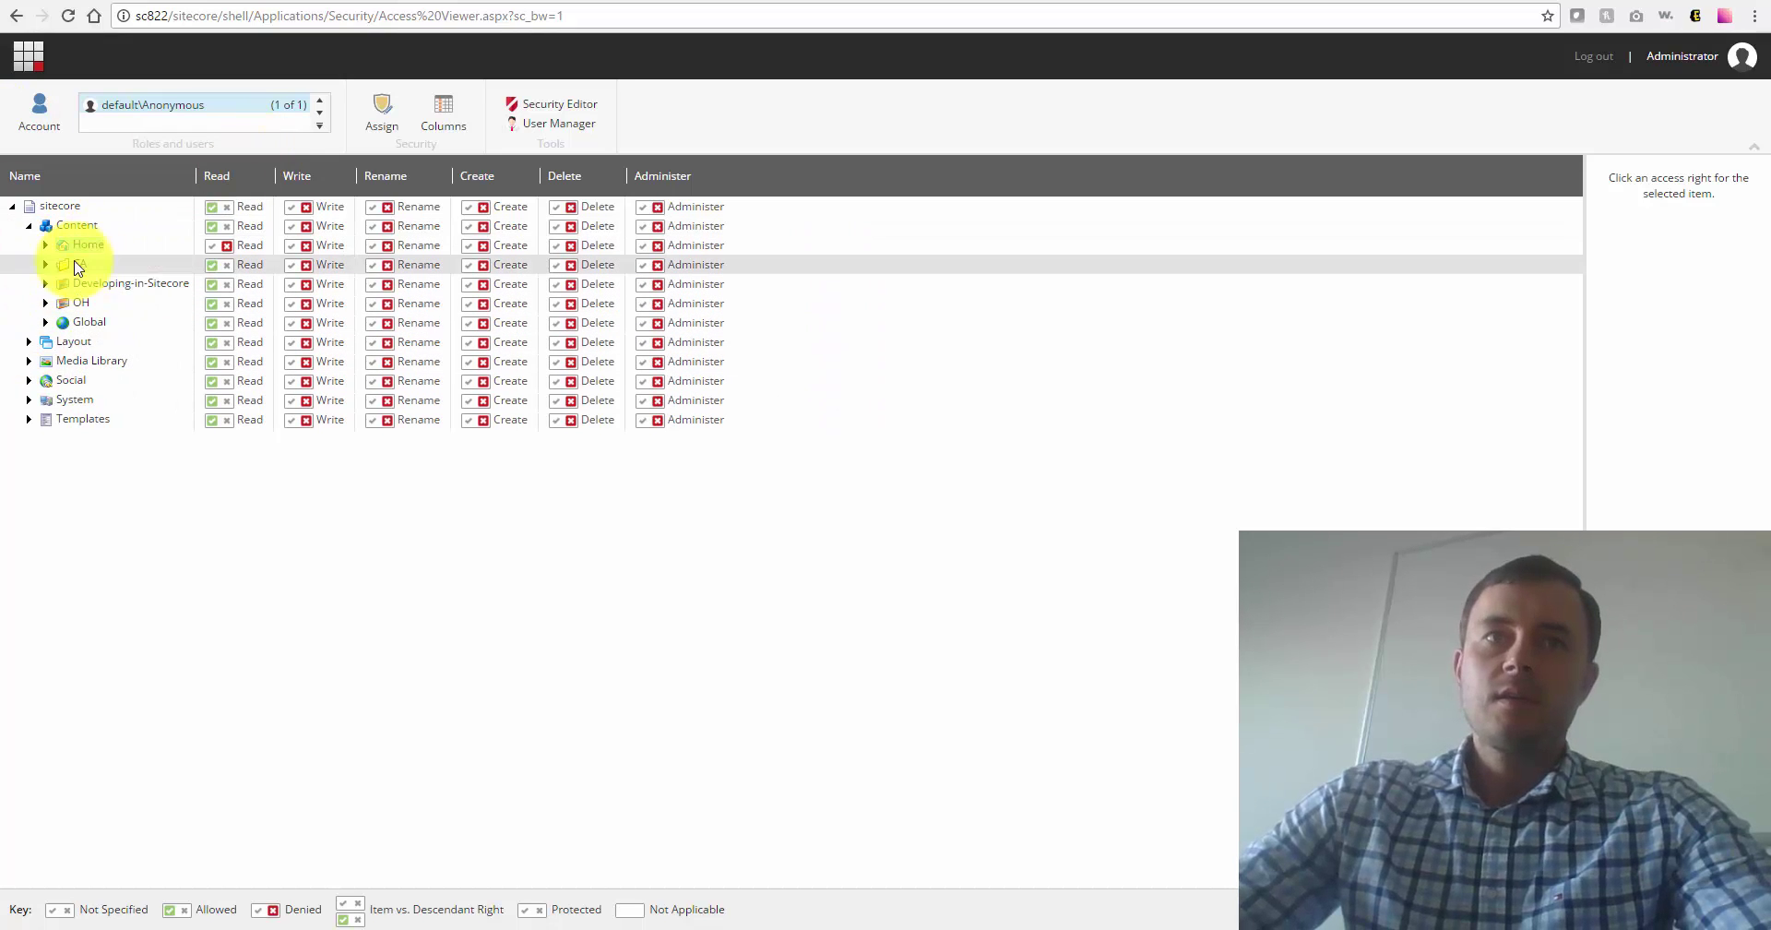
click(45, 244)
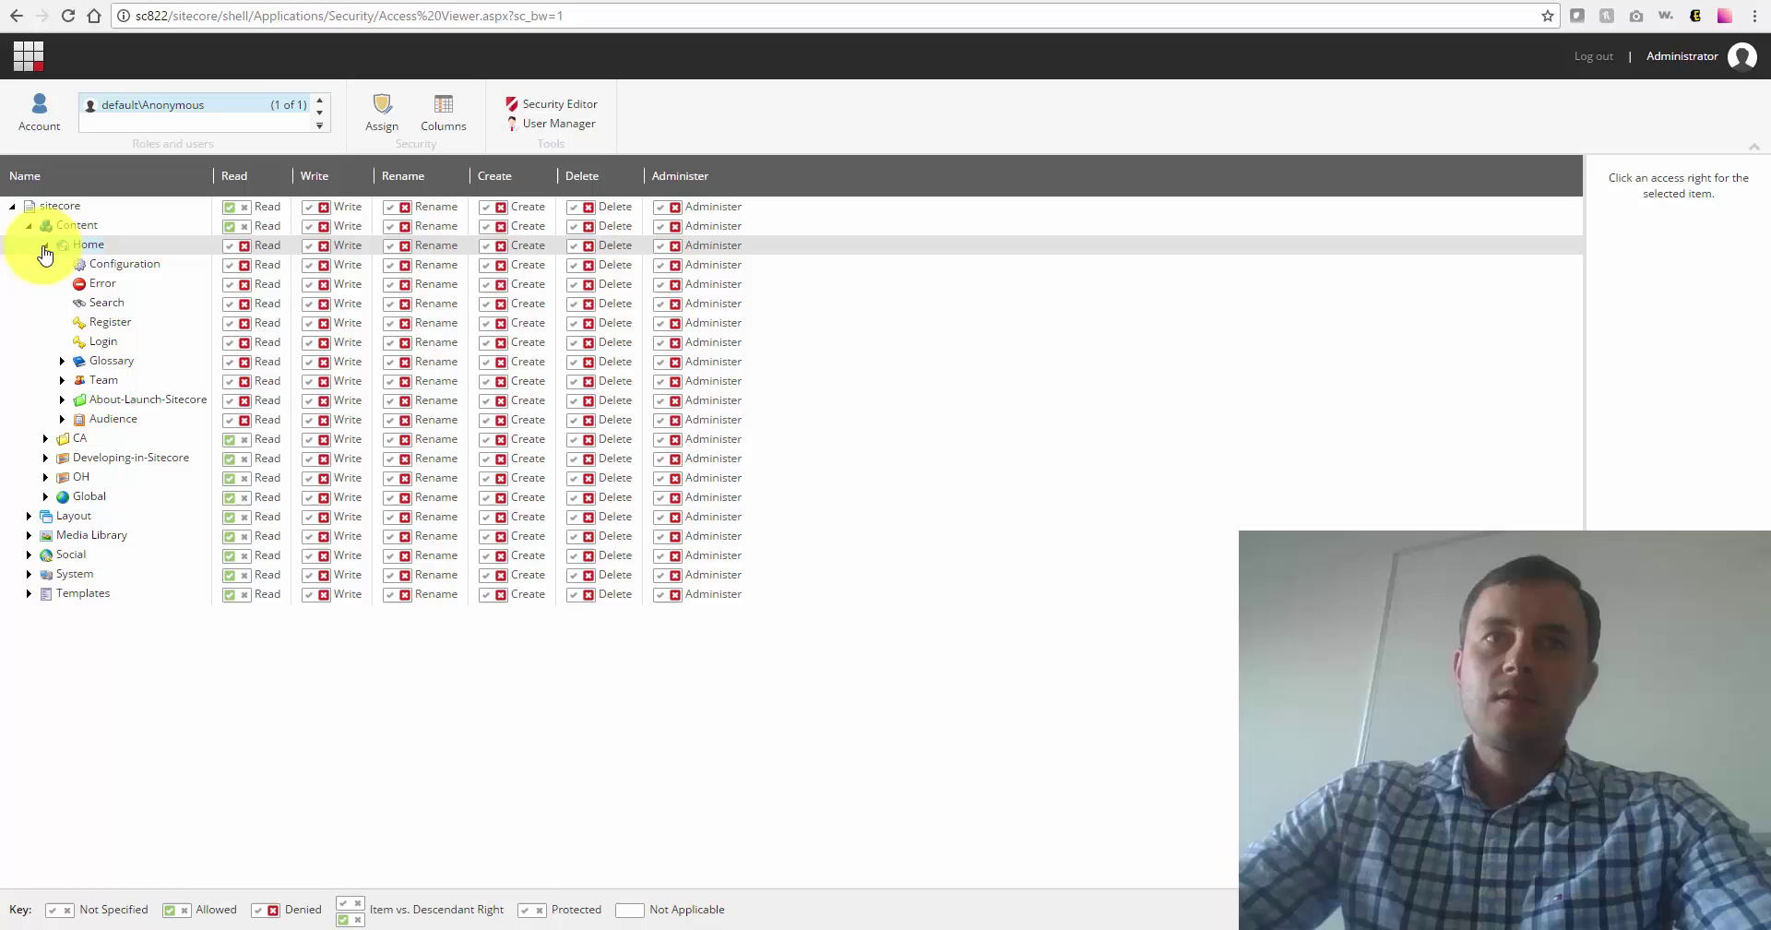
Step: Examine the explanation of the Home item's Read access right, including its inheritance notice, with the details area widened
click(275, 247)
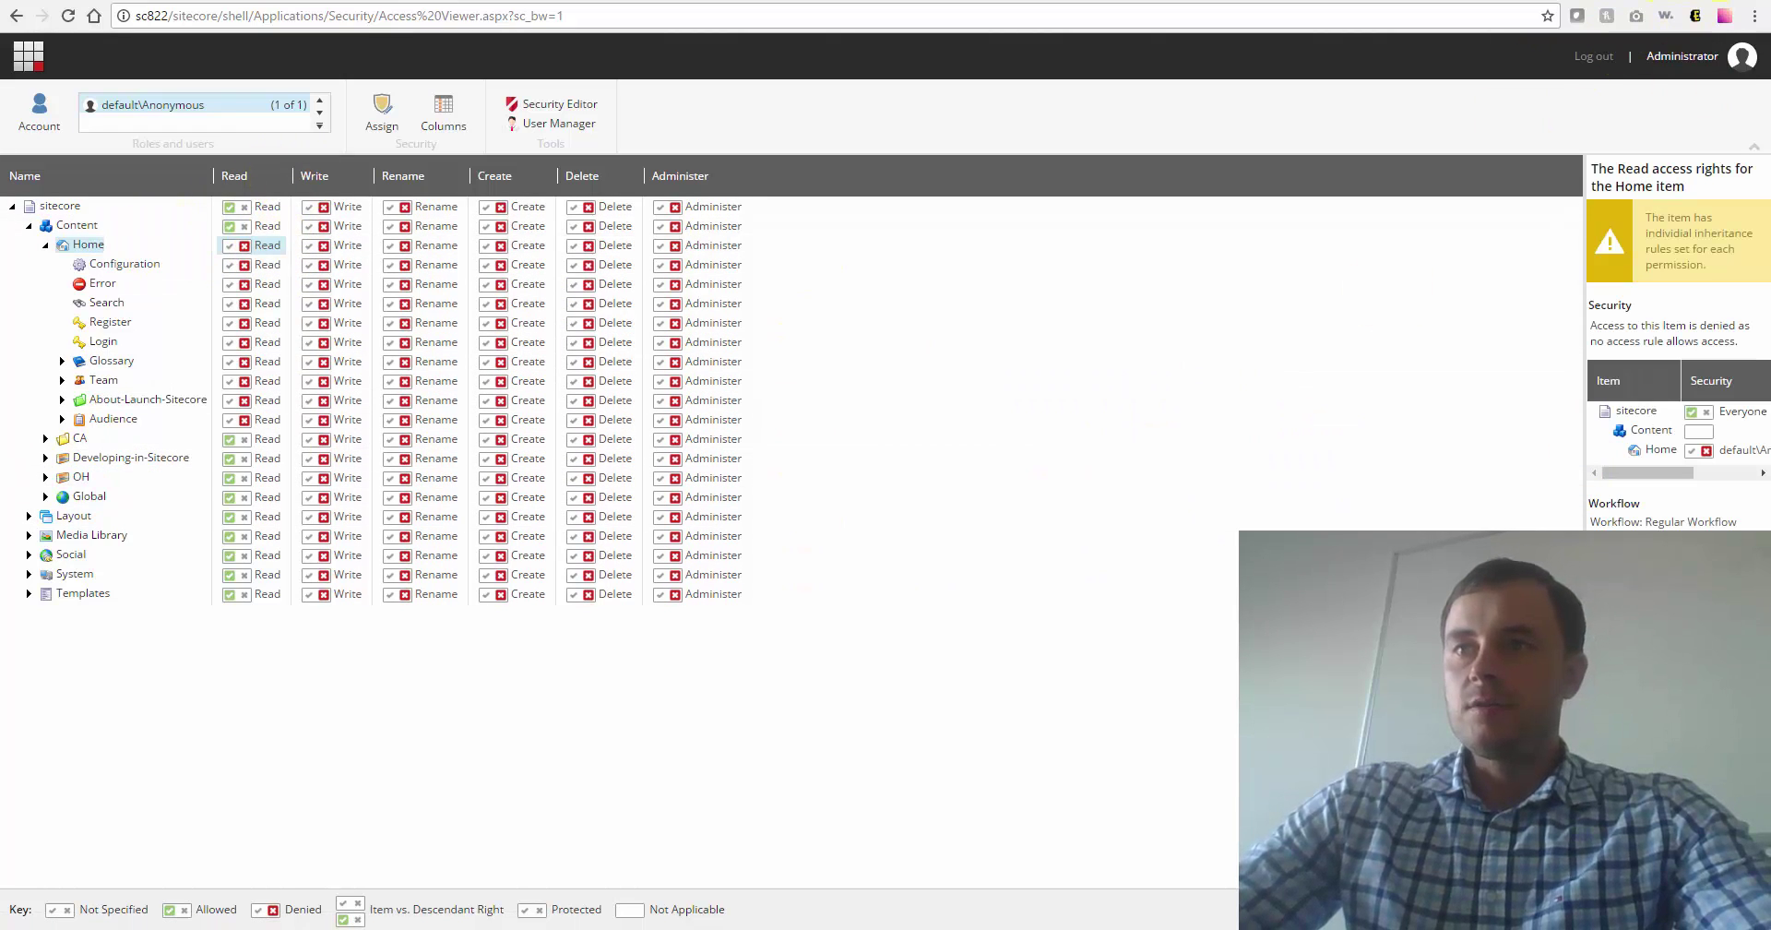
drag(1582, 369, 1481, 387)
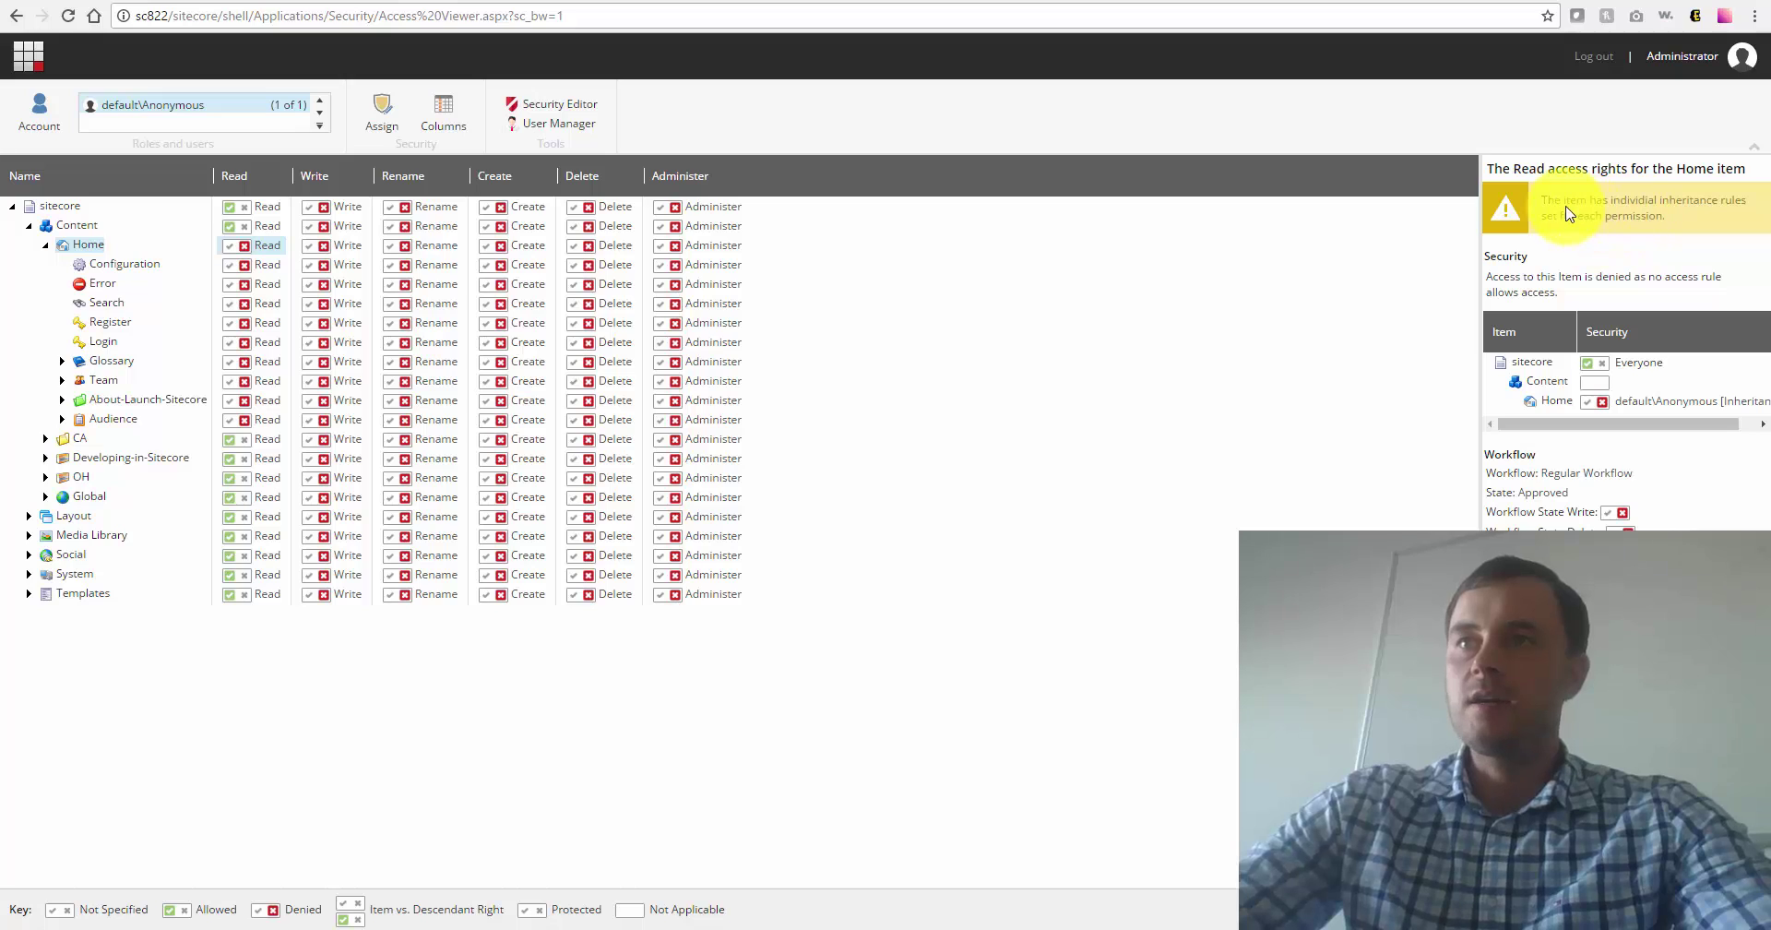
drag(1543, 201, 1682, 224)
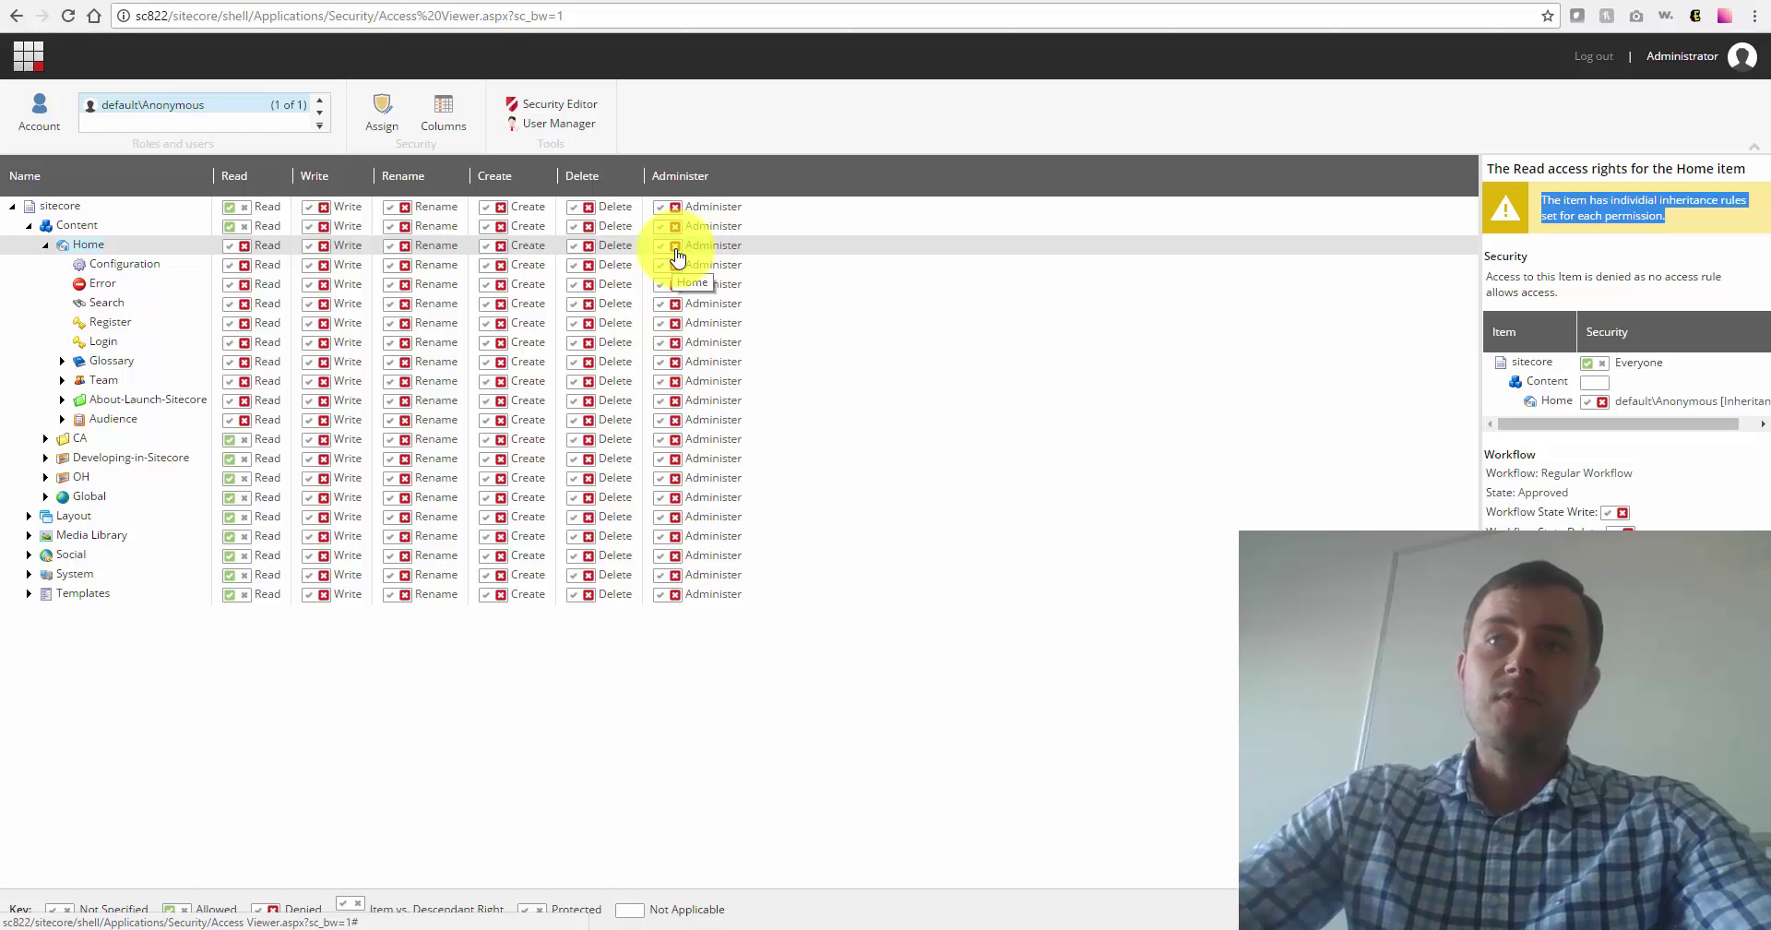
click(1591, 219)
drag(1591, 219, 1534, 197)
click(1527, 166)
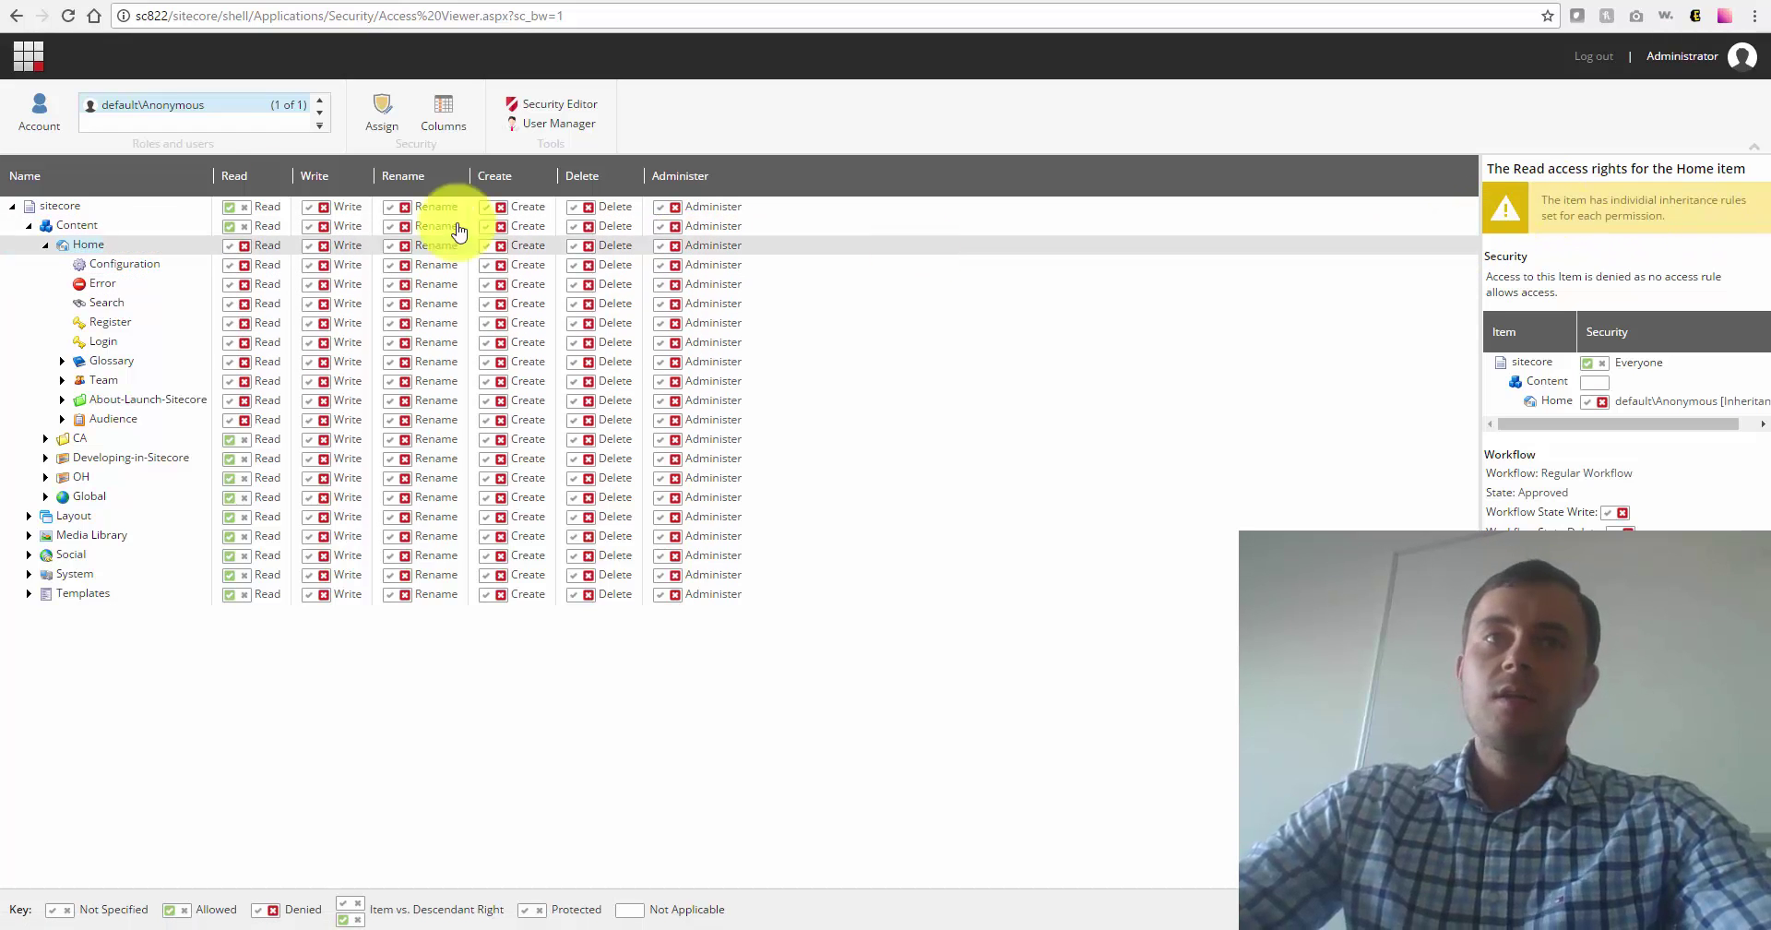
Step: Reopen the Security Editor and try denying Read, Write, Rename and Create on the Home item, returning these rights to inherited
click(25, 57)
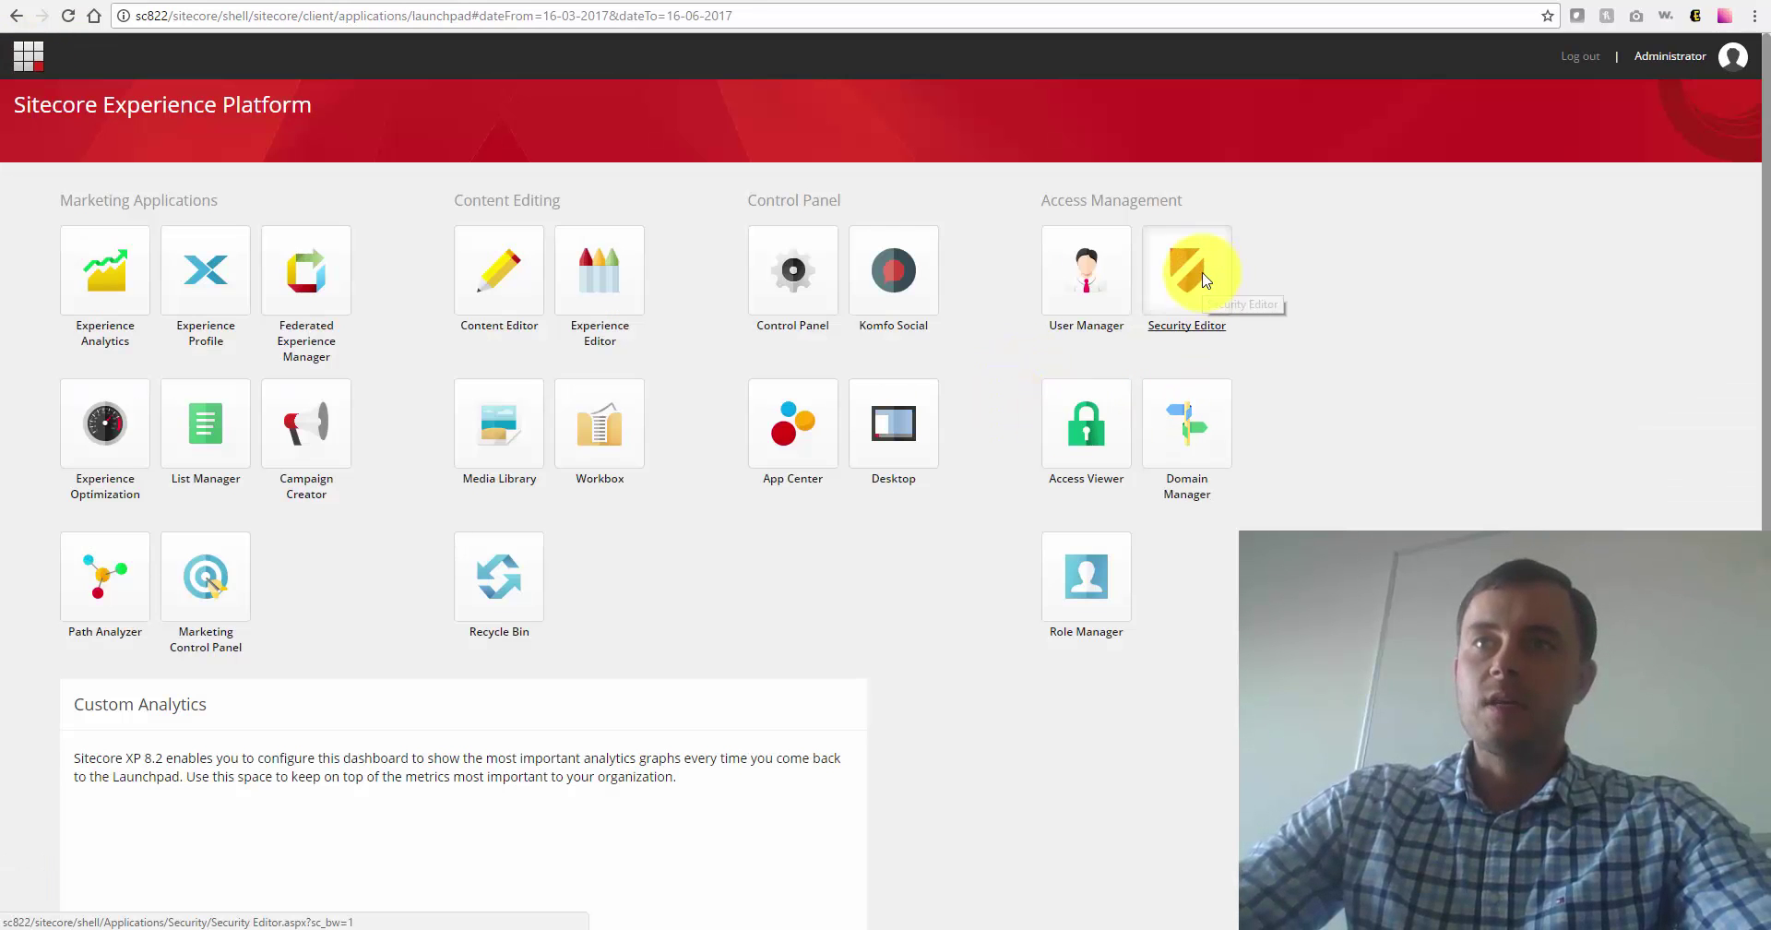
click(1190, 273)
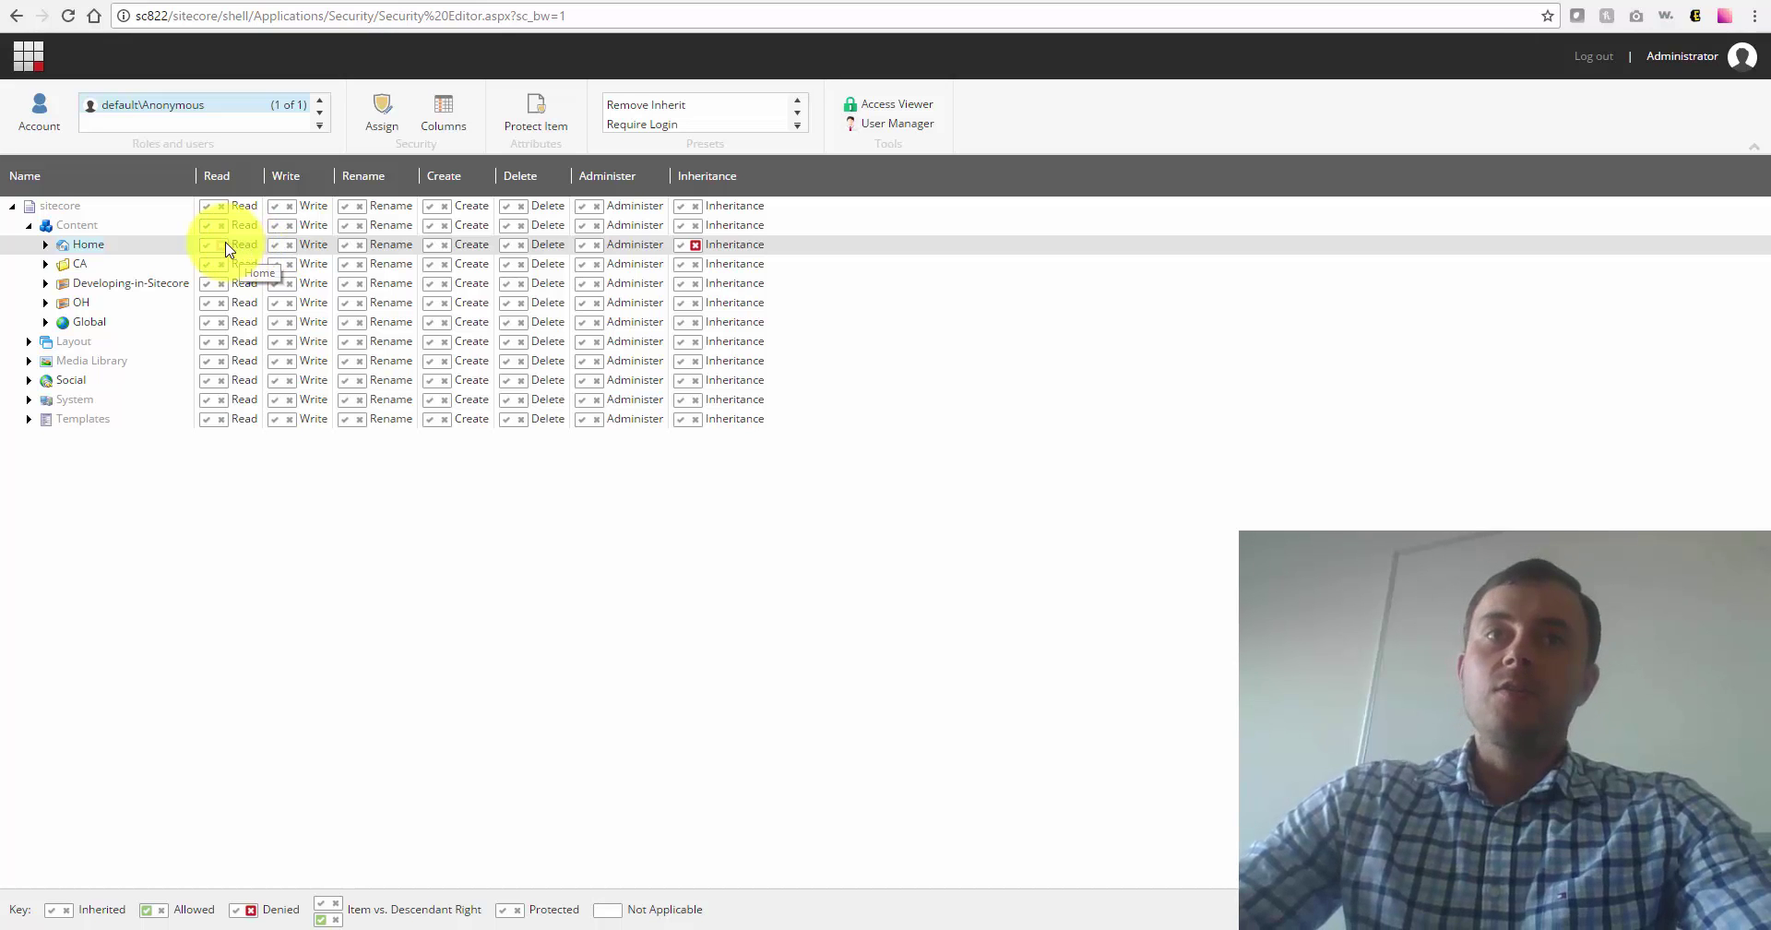
click(222, 246)
click(289, 245)
click(360, 245)
click(444, 246)
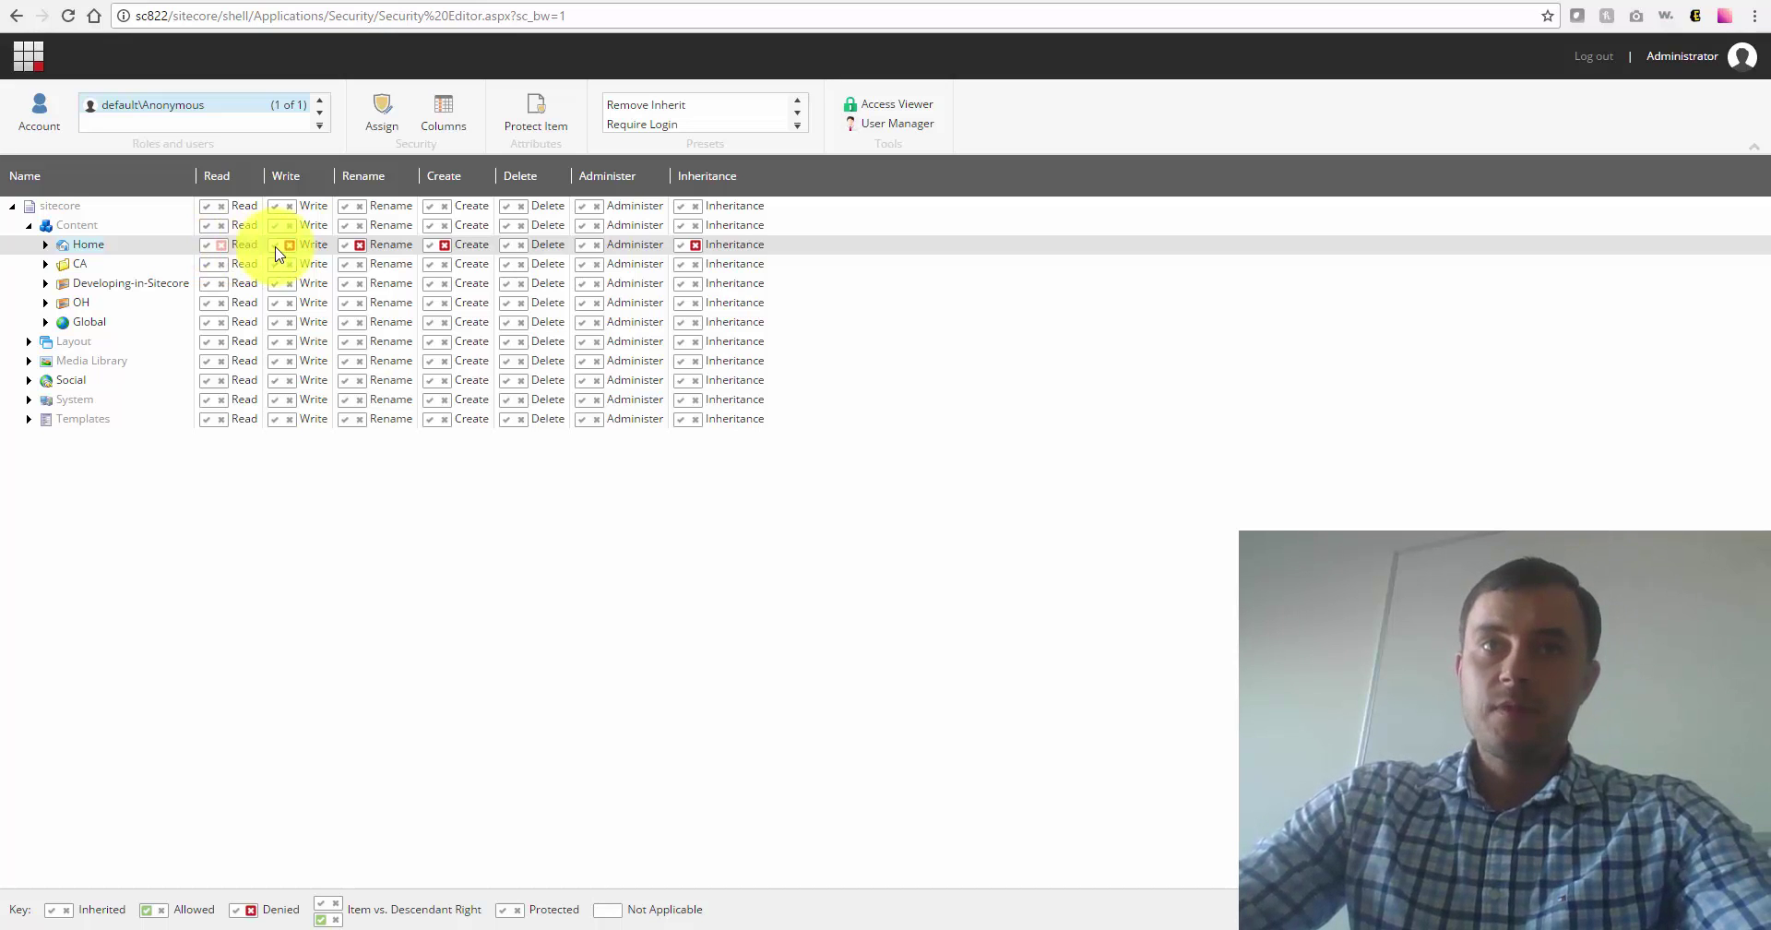
click(360, 246)
click(444, 245)
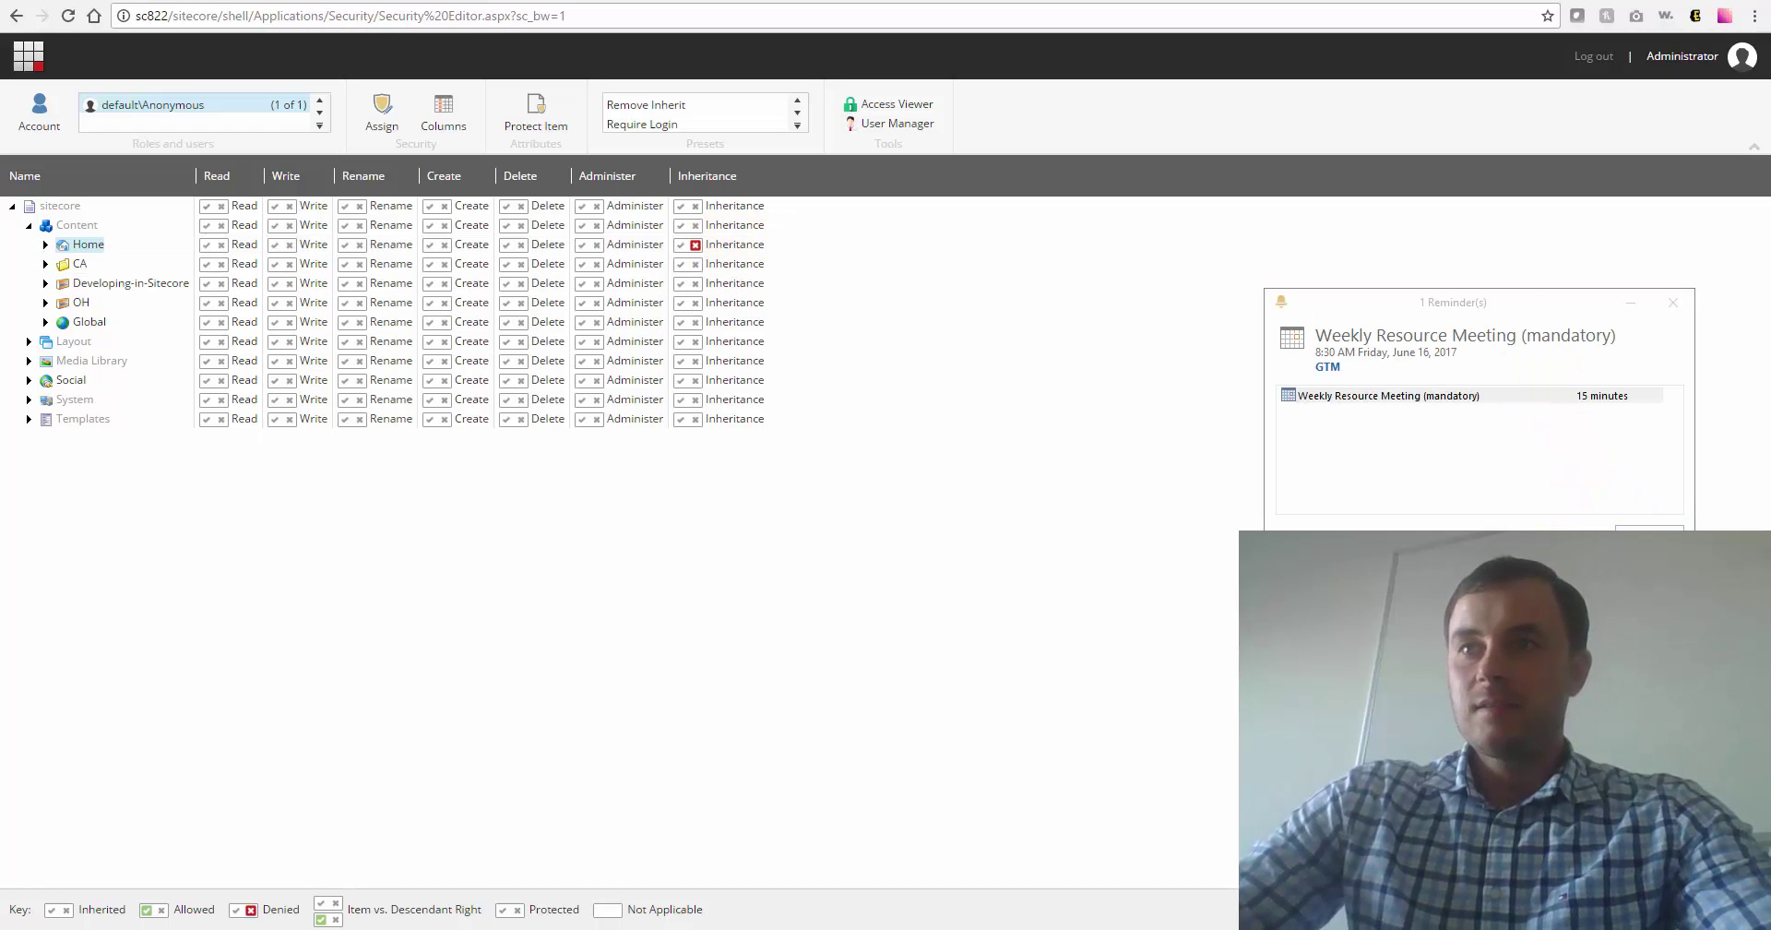
Step: Dismiss the meeting reminder, and clear and reapply the Inheritance denial on the Home item for default\Anonymous
click(1652, 522)
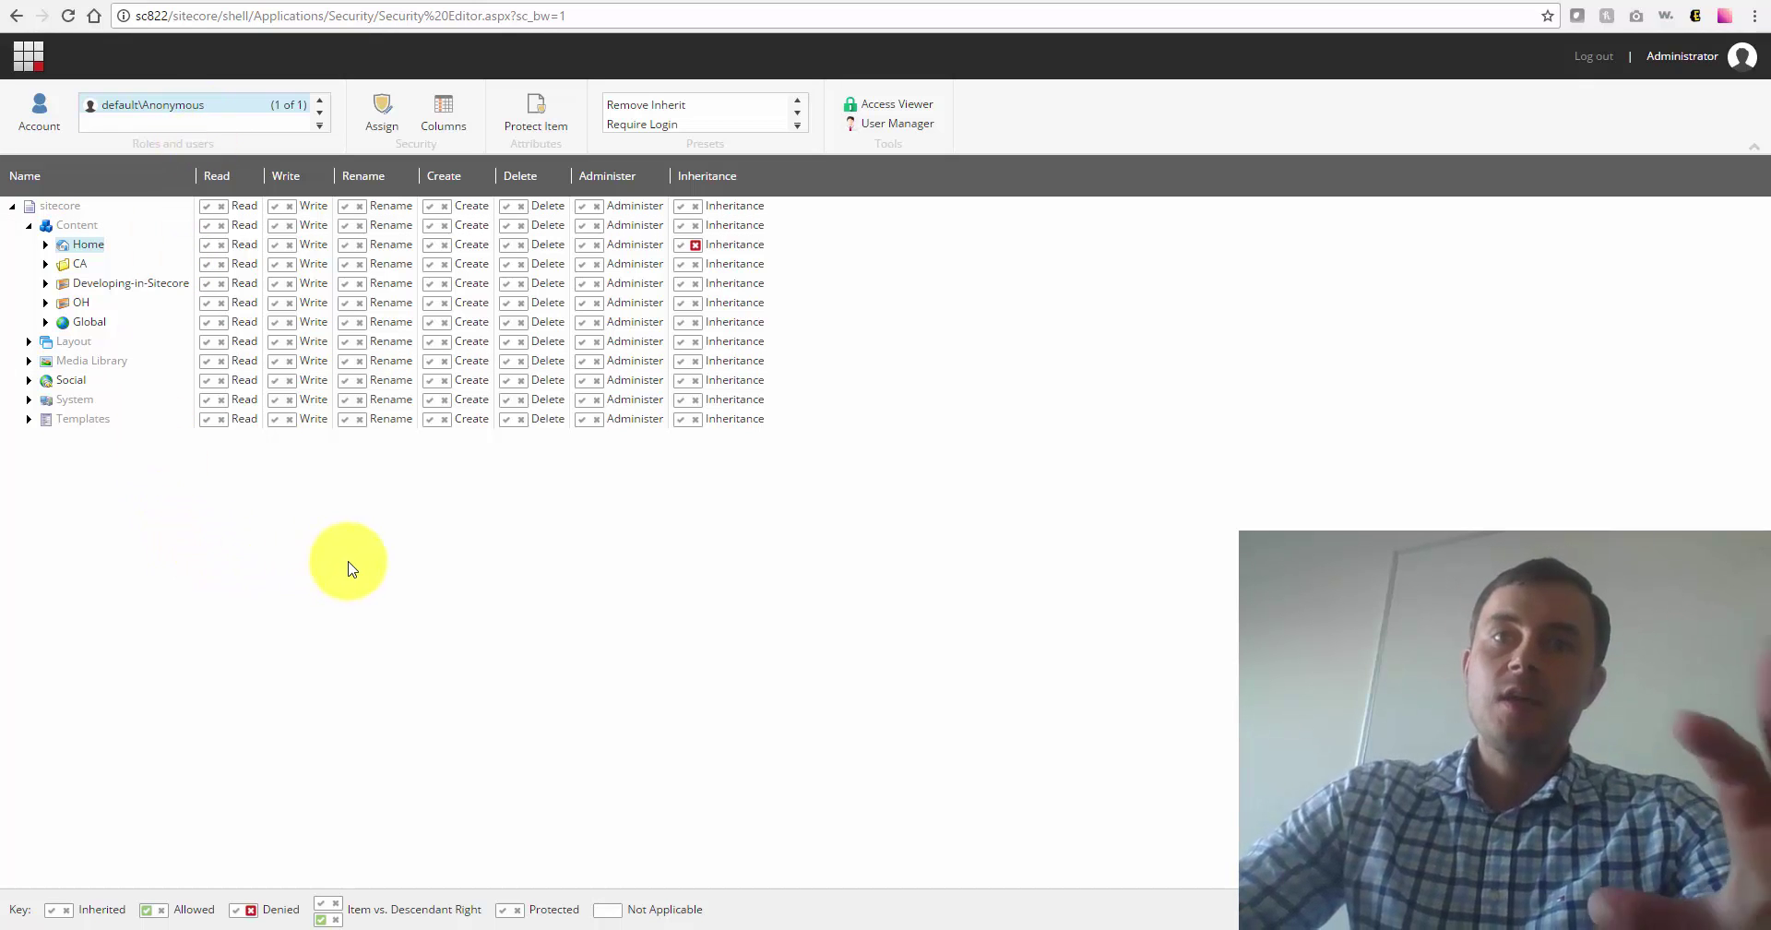
click(84, 240)
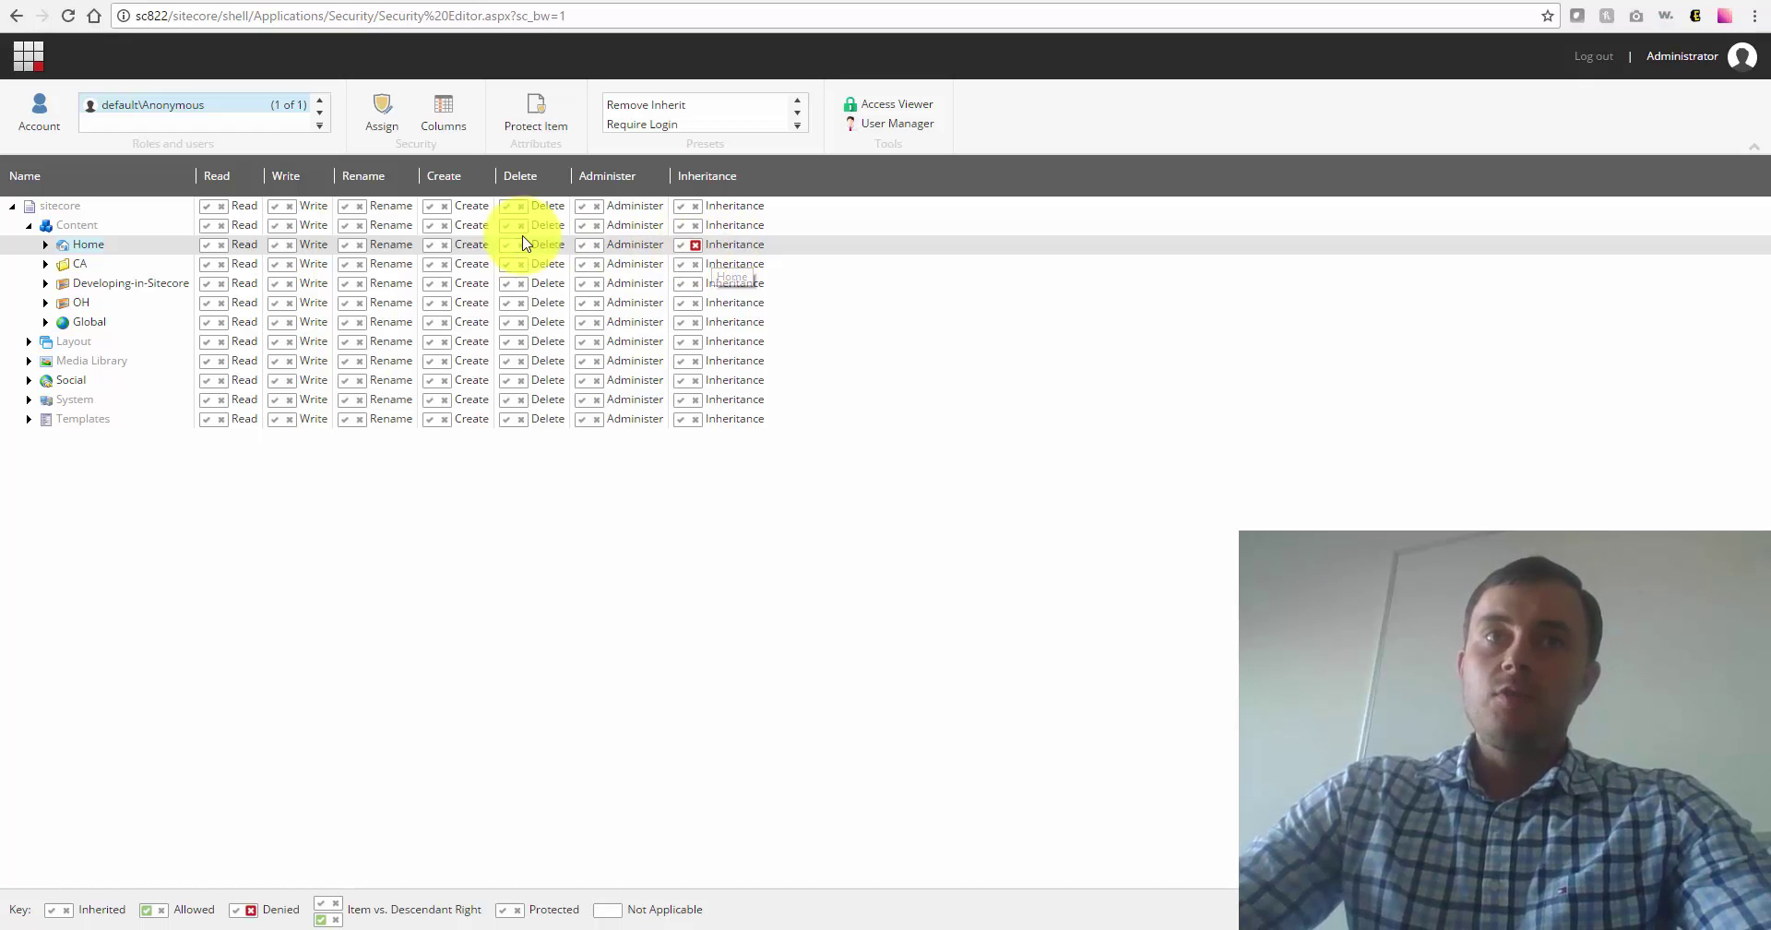
click(695, 244)
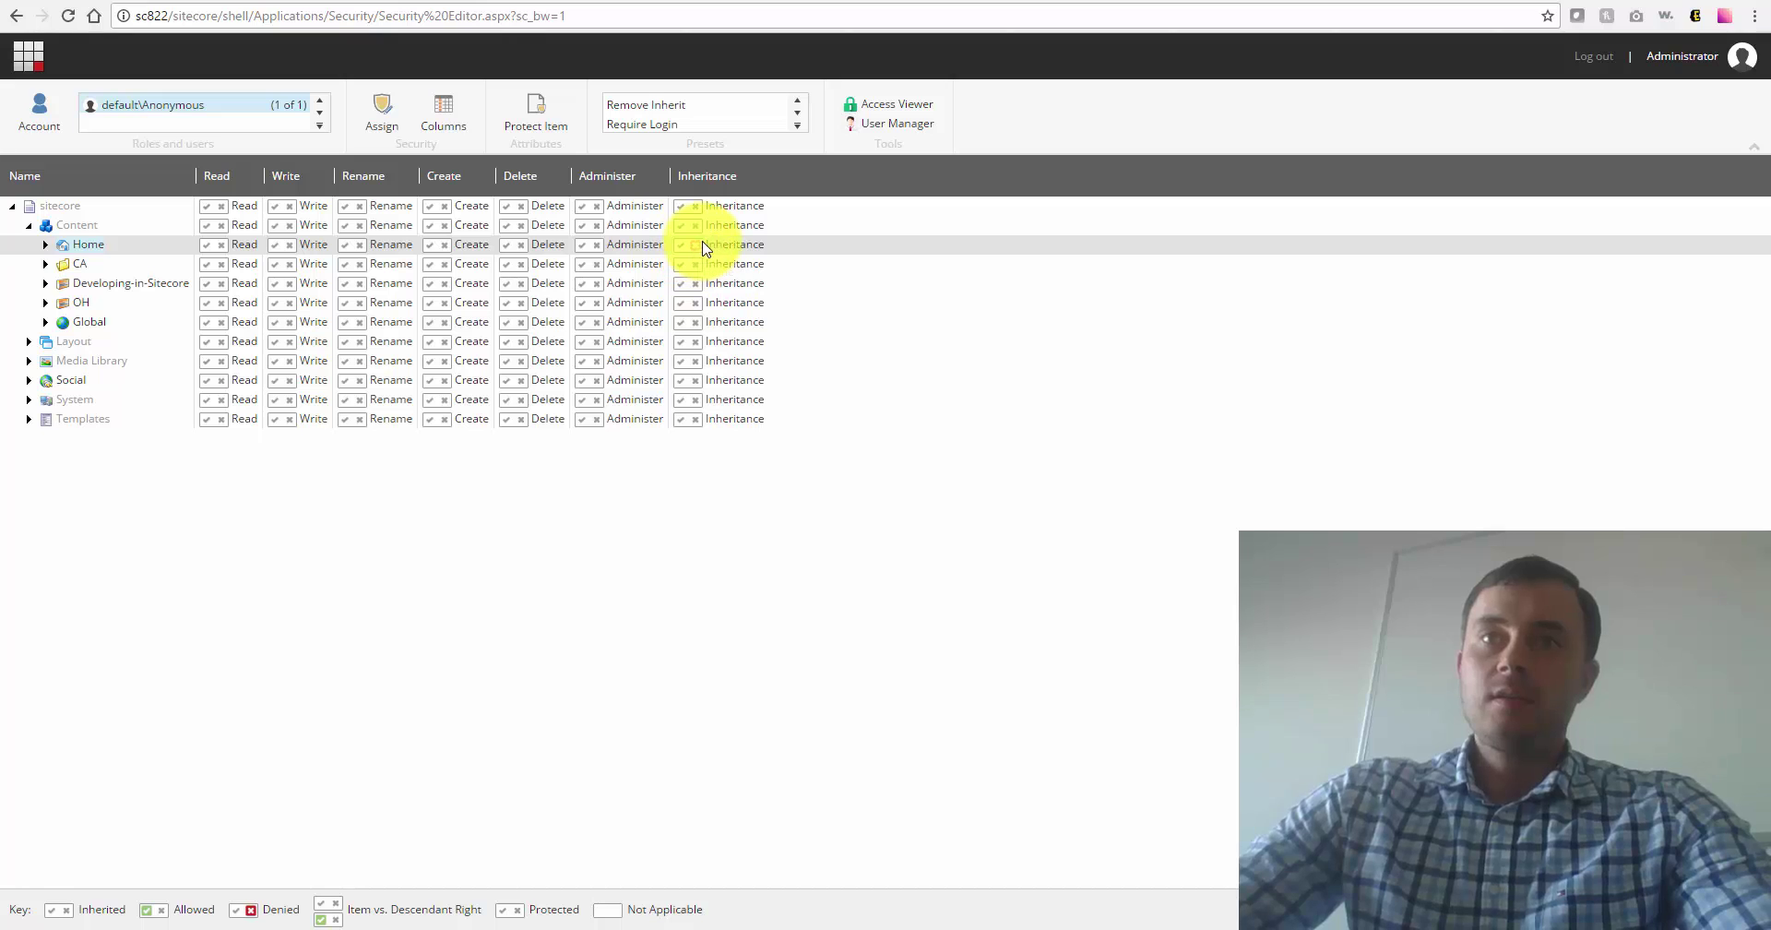
click(697, 245)
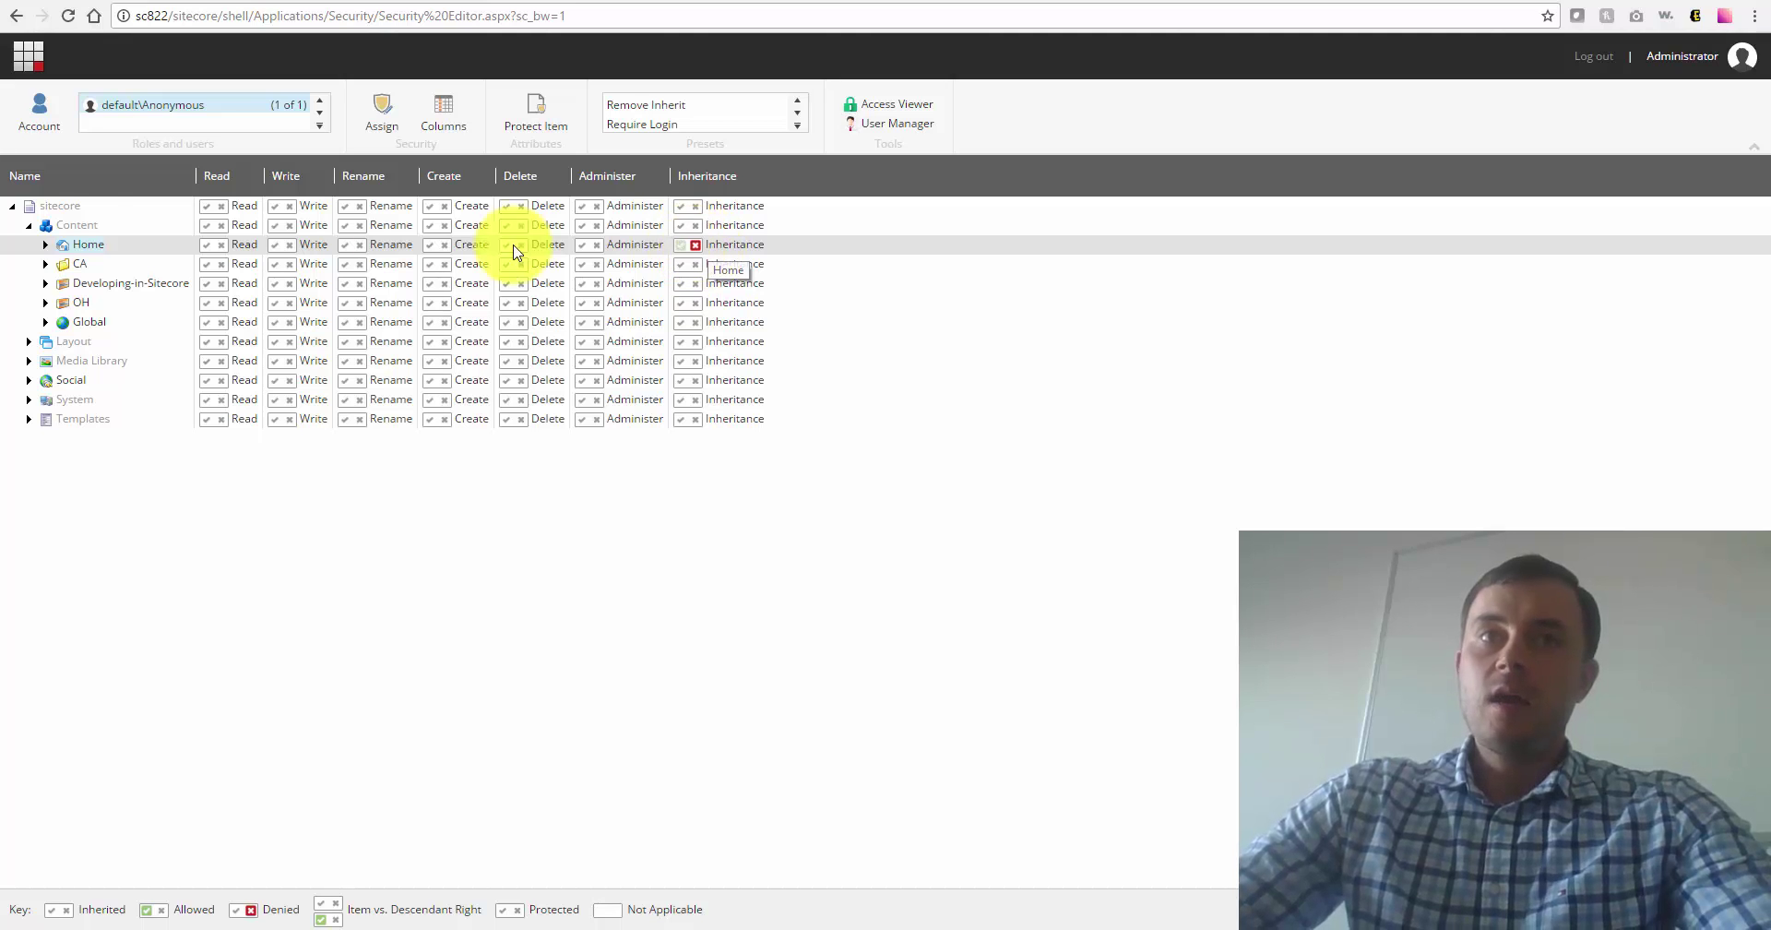